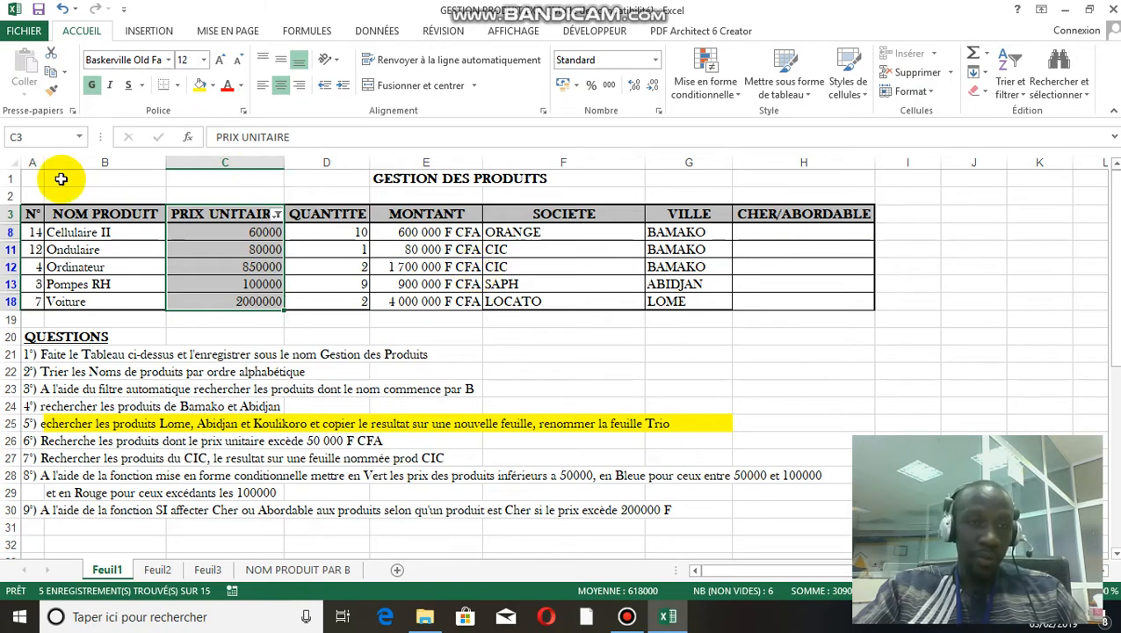
# Copy the filtered product table with its title from Feuil1 and paste it into a new sheet starting at cell C3
pyautogui.moveTo(42, 178); pyautogui.dragTo(807, 300)
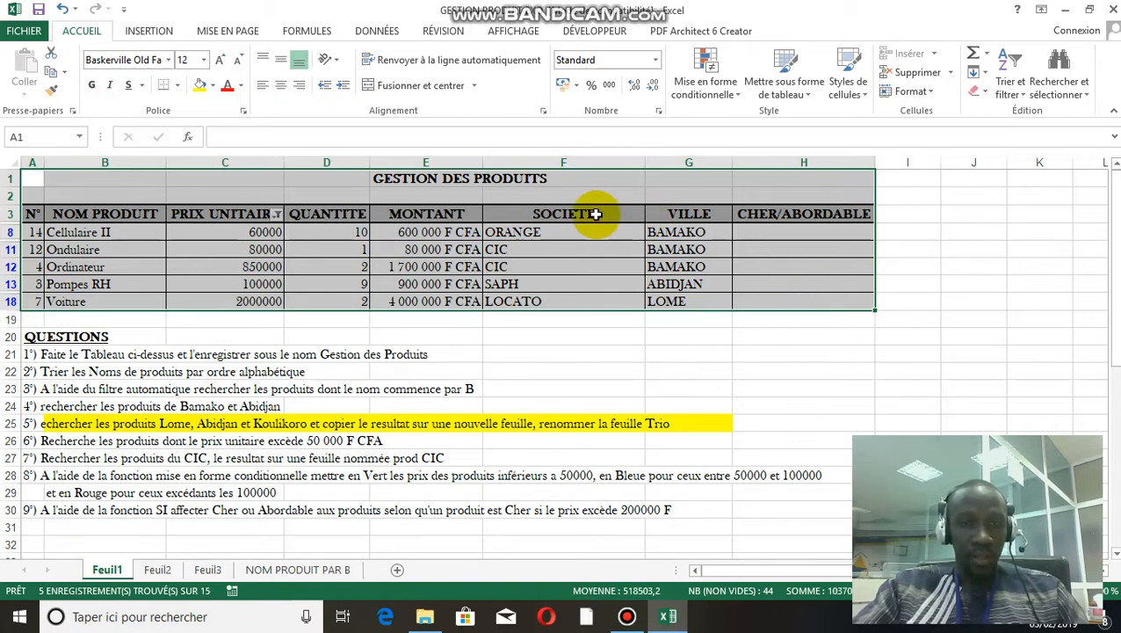
pyautogui.click(50, 72)
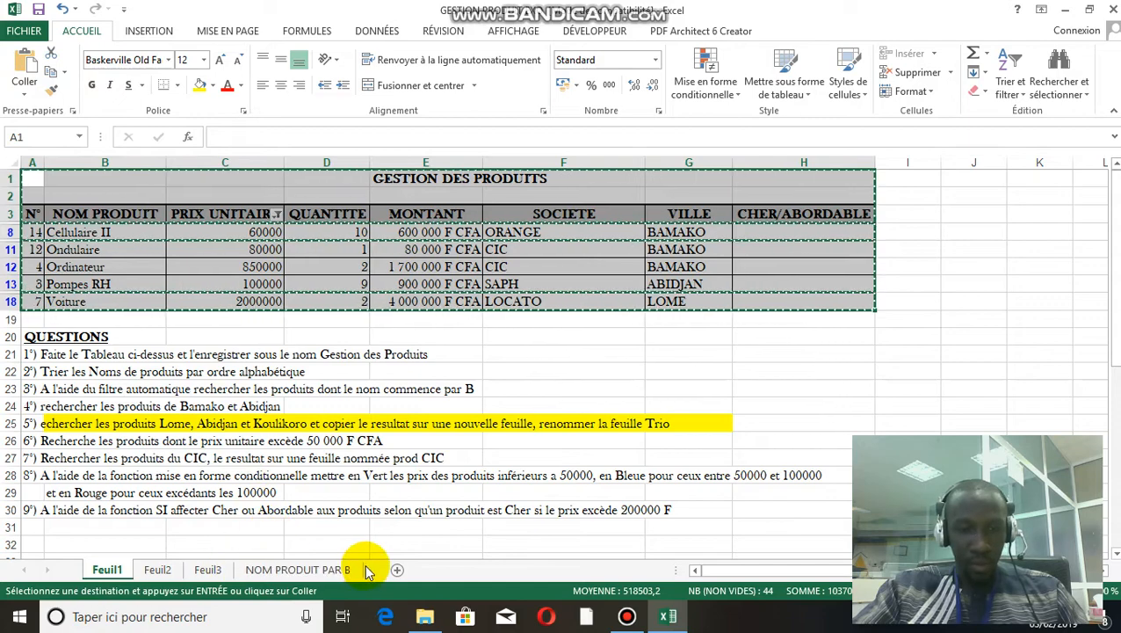
pyautogui.click(396, 570)
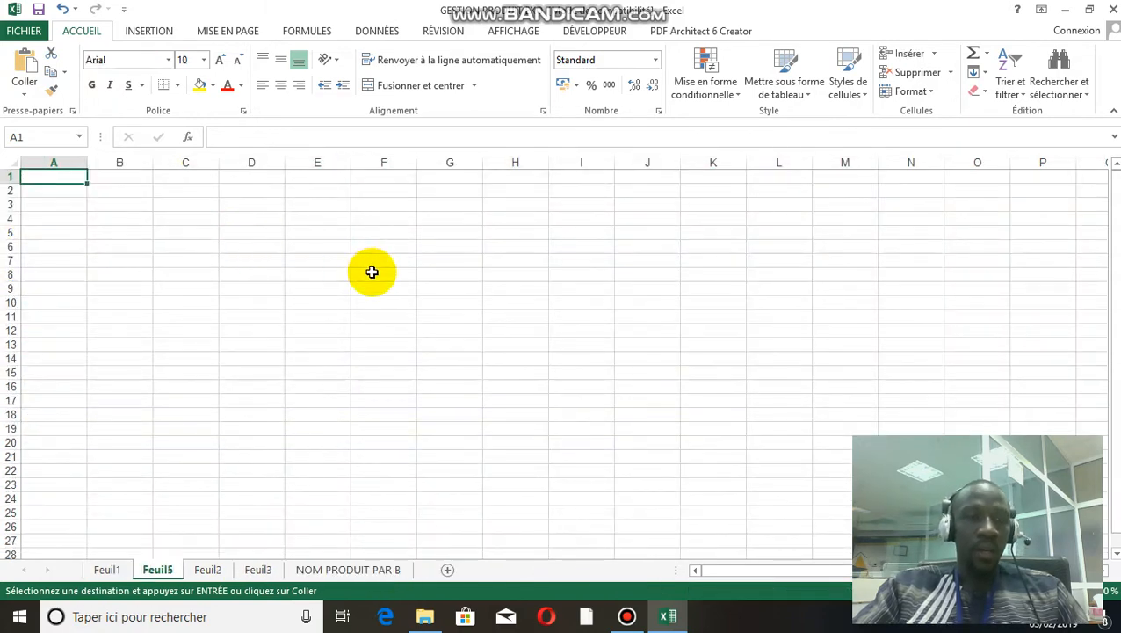
pyautogui.click(216, 209)
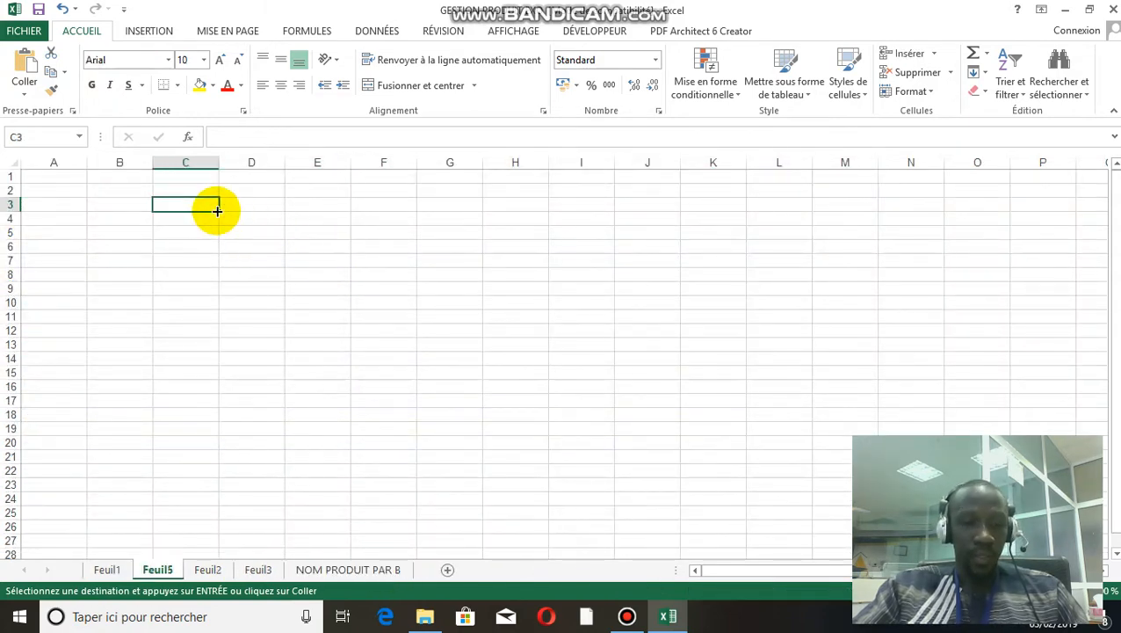
pyautogui.click(26, 71)
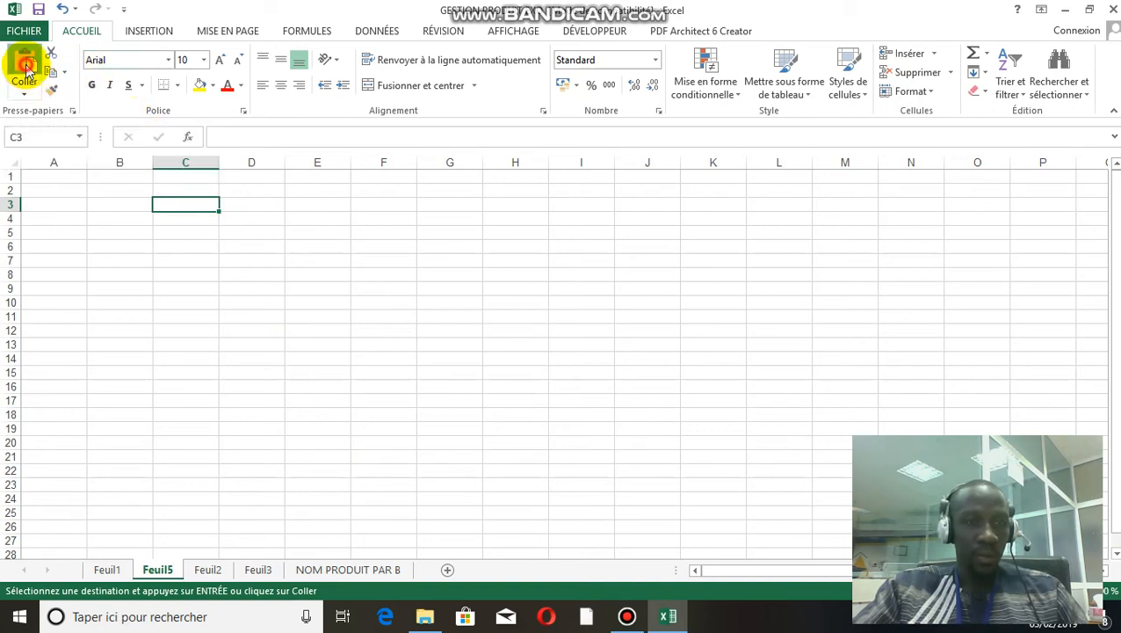
# Widen the montant, cher/abordable, ville and nom produit columns (G, J, I and D) of the pasted table
pyautogui.moveTo(482, 165); pyautogui.dragTo(525, 166)
pyautogui.moveTo(723, 160); pyautogui.dragTo(789, 163)
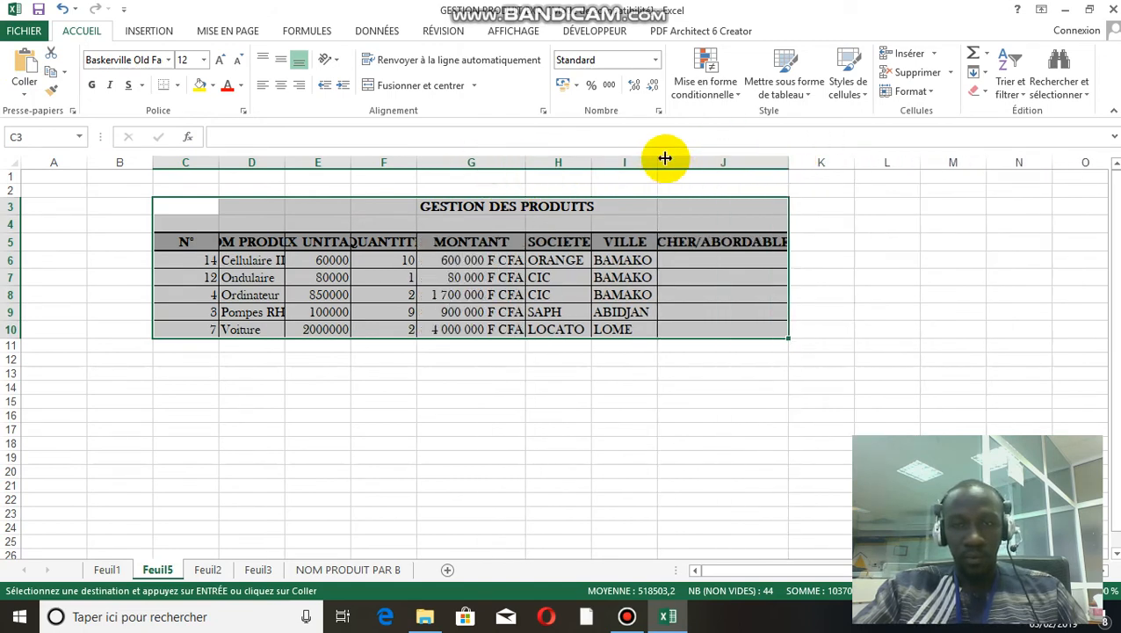
pyautogui.moveTo(654, 156); pyautogui.dragTo(680, 157)
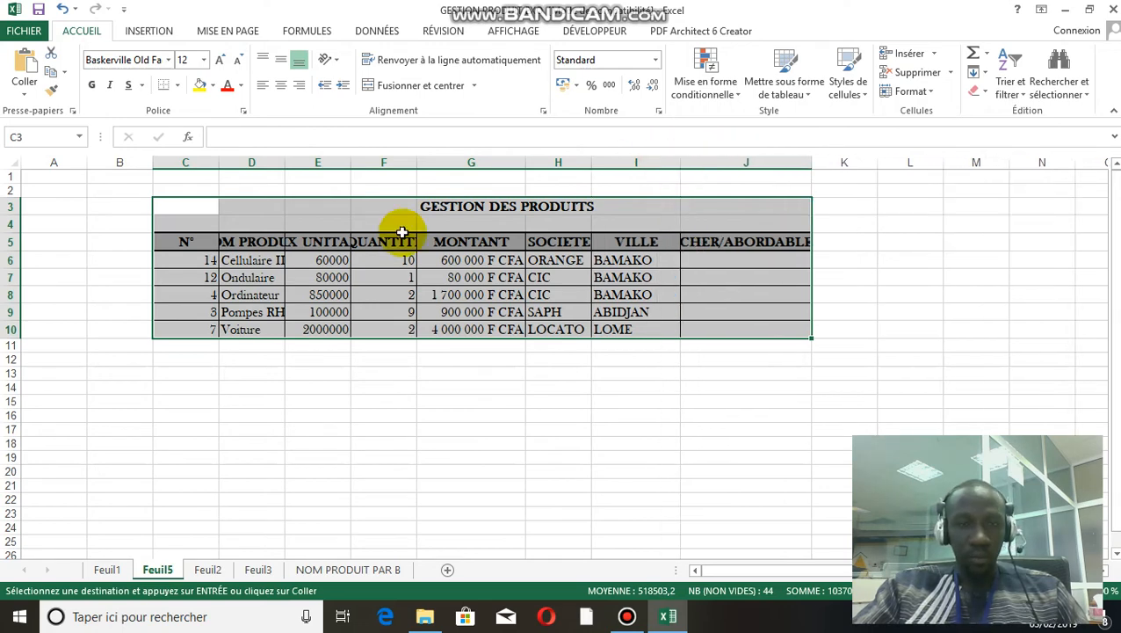
pyautogui.moveTo(285, 160); pyautogui.dragTo(321, 162)
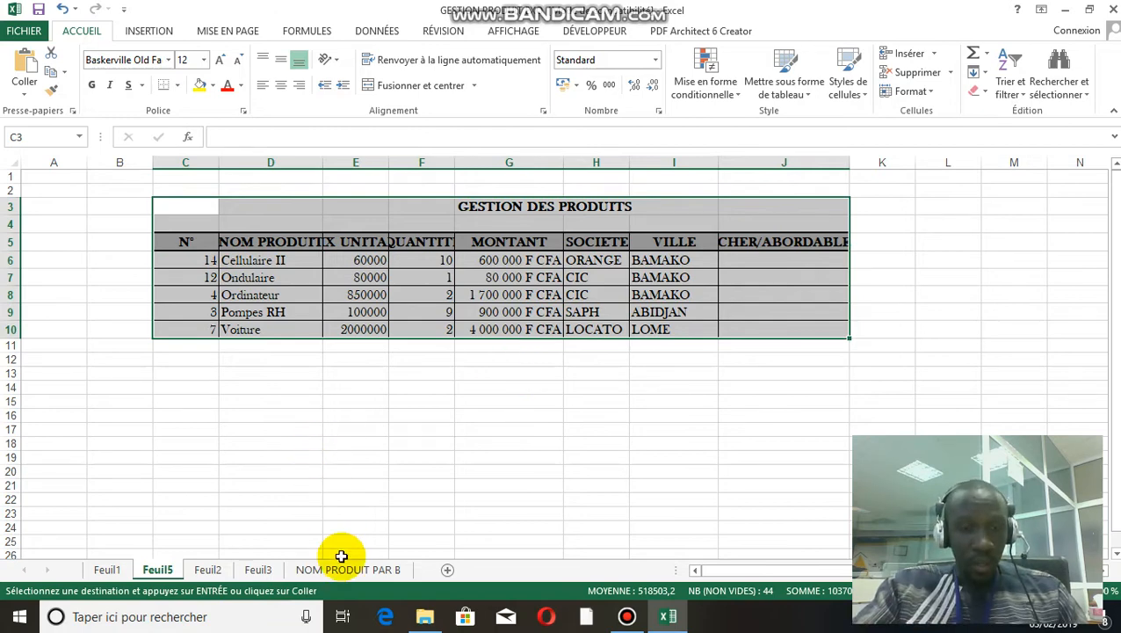
# Rename the new sheet Feuil5 as "SUP 50 000"
pyautogui.doubleClick(160, 571)
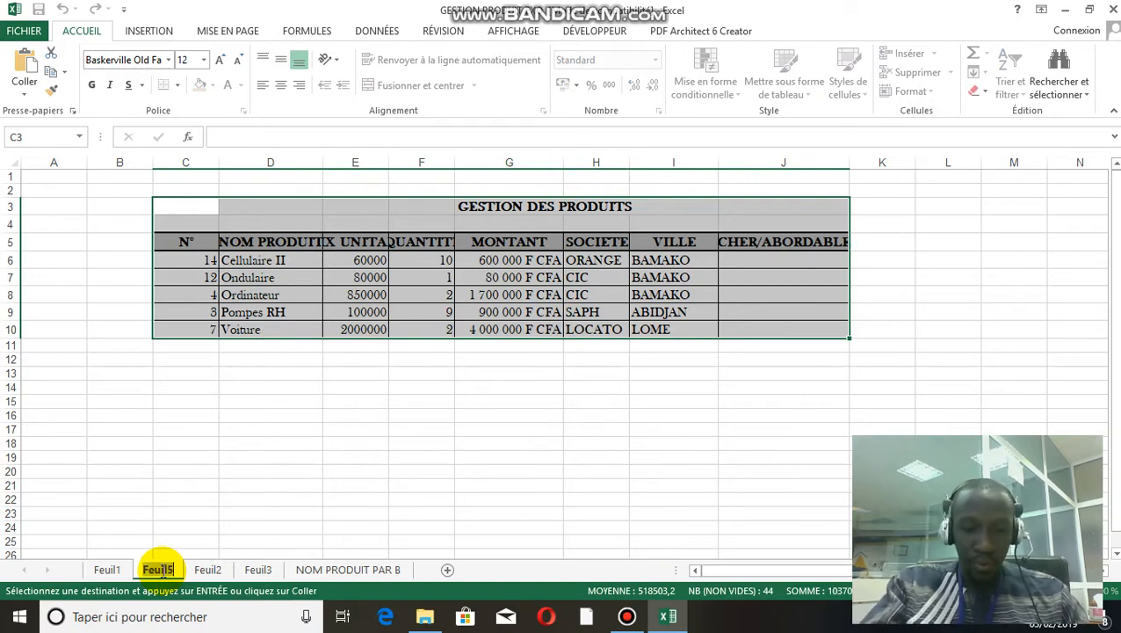
pyautogui.write('SI')
pyautogui.write('UP')
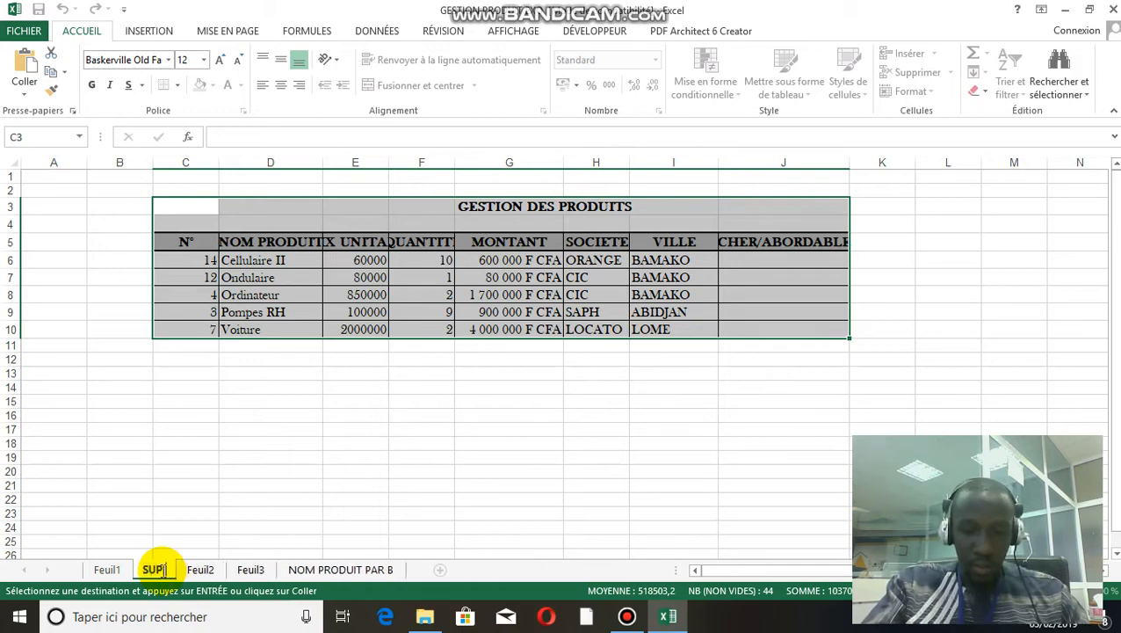
pyautogui.write('50')
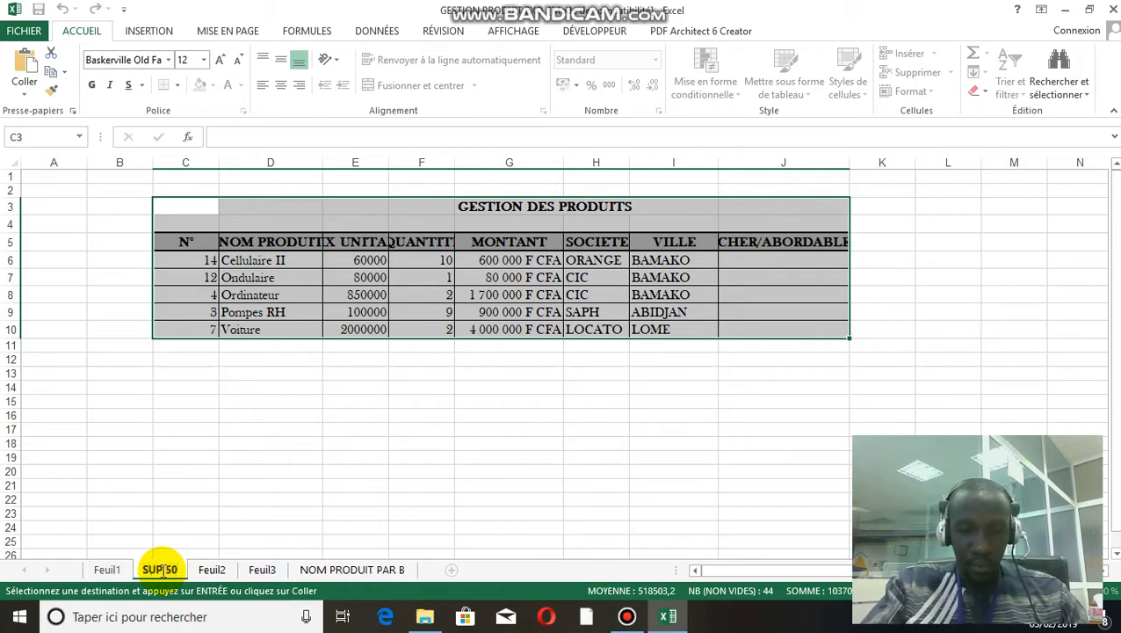
pyautogui.write(' 000')
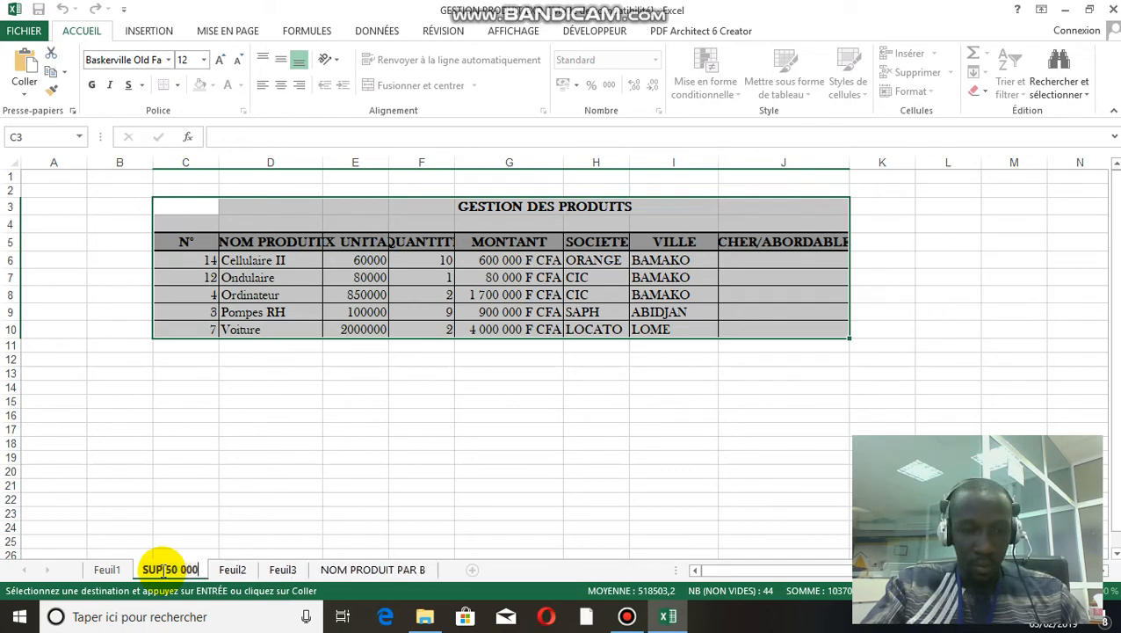
pyautogui.press('Return')
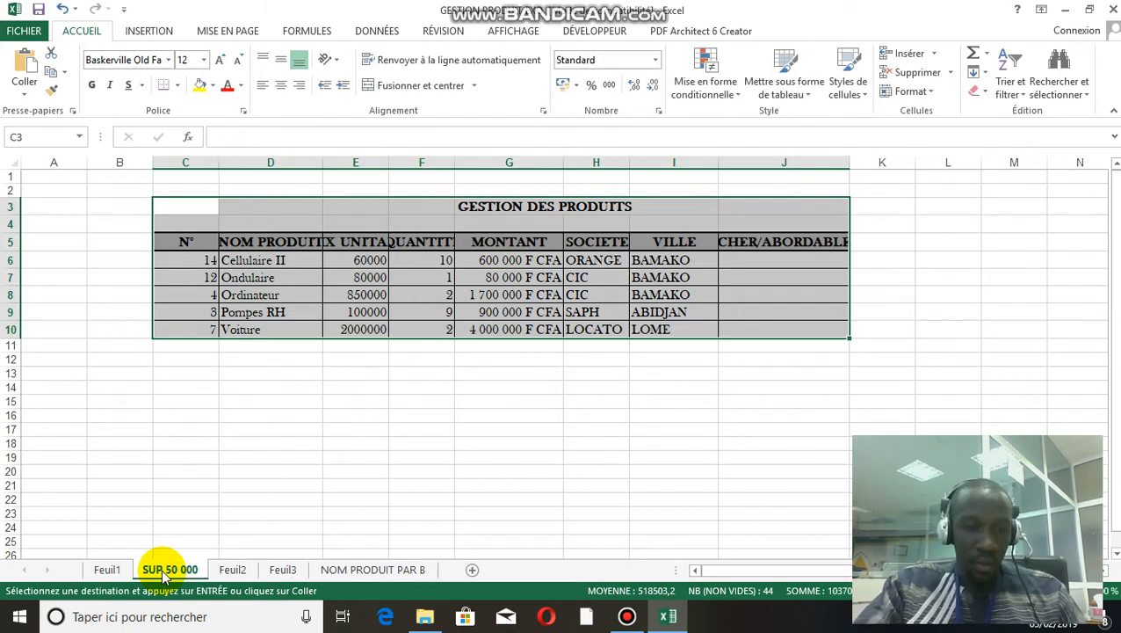
pyautogui.click(290, 444)
# Return to Feuil1 and remove the automatic filter from the product table so that all rows are listed
pyautogui.click(107, 569)
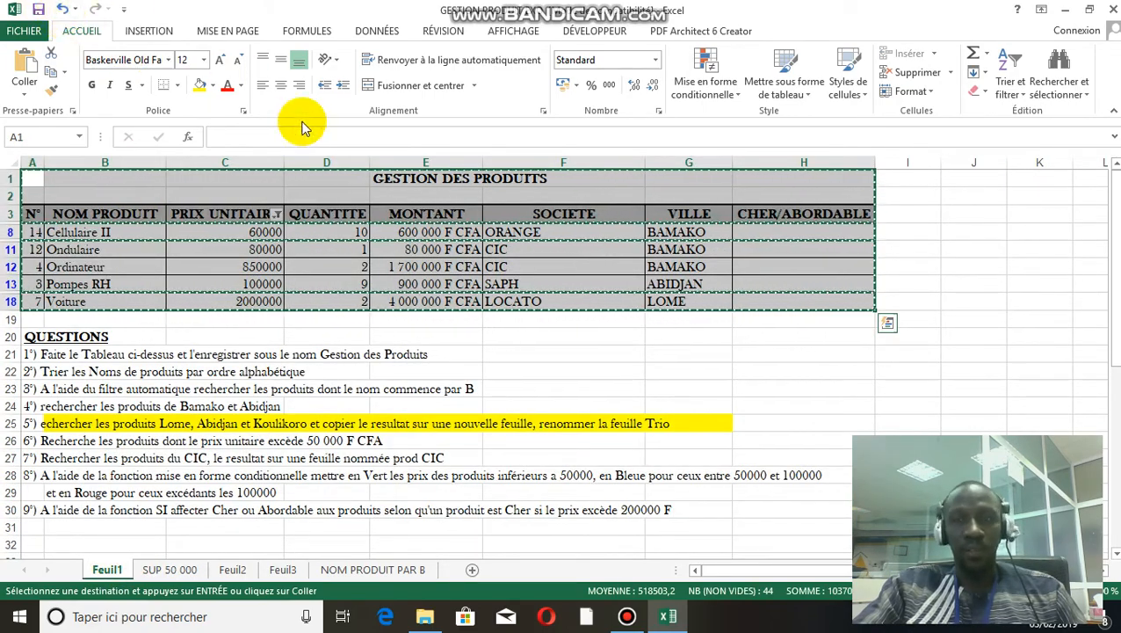
pyautogui.click(1019, 97)
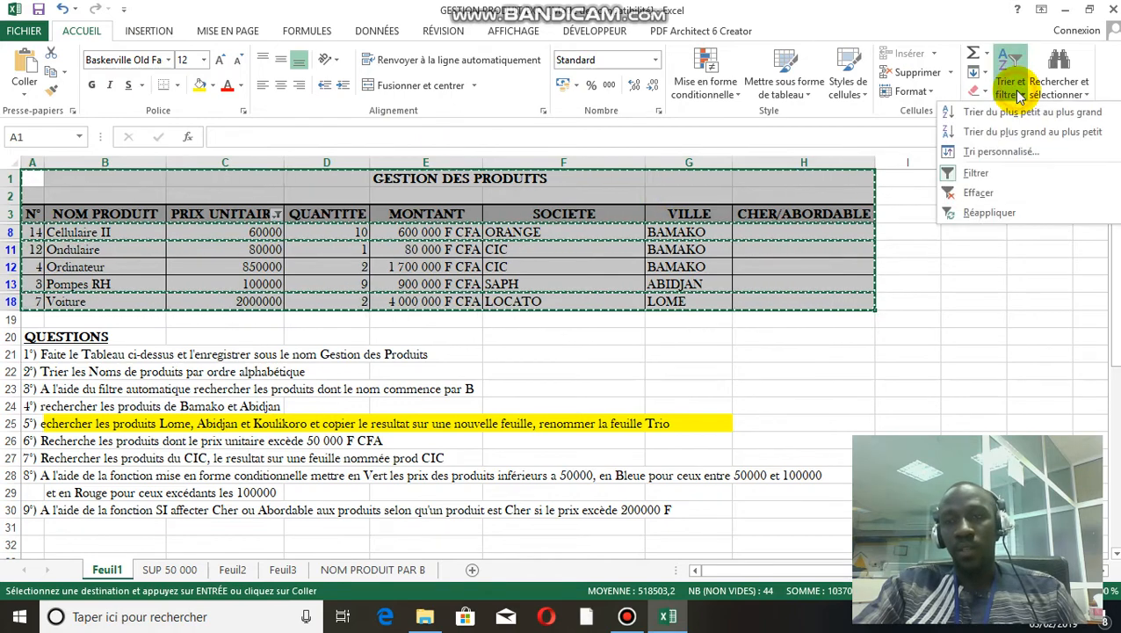
pyautogui.click(975, 174)
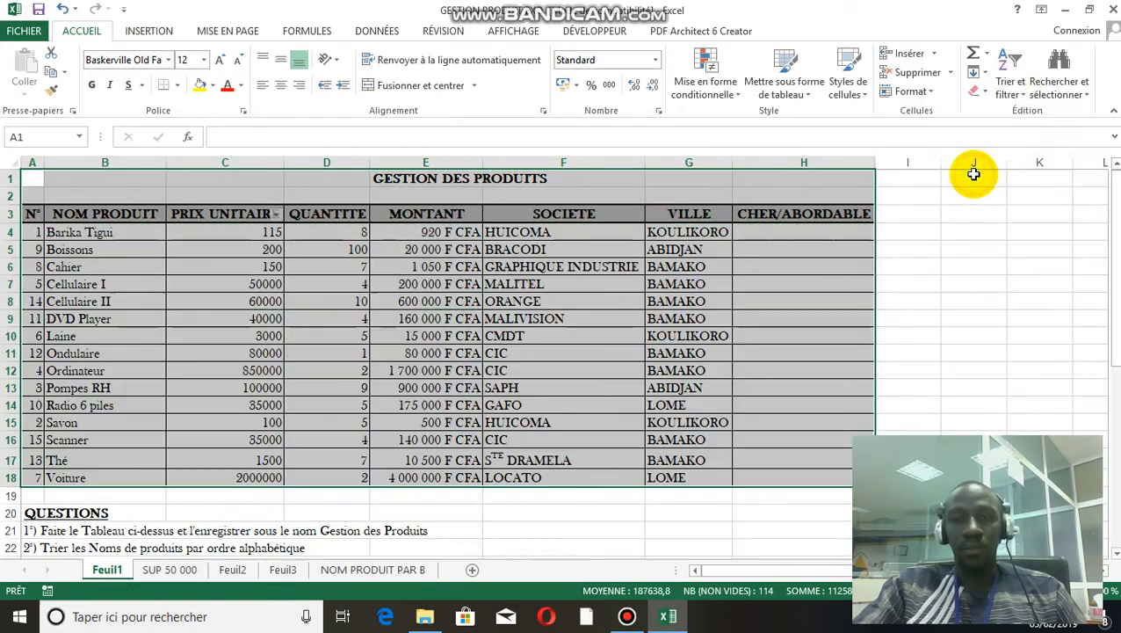
pyautogui.click(972, 317)
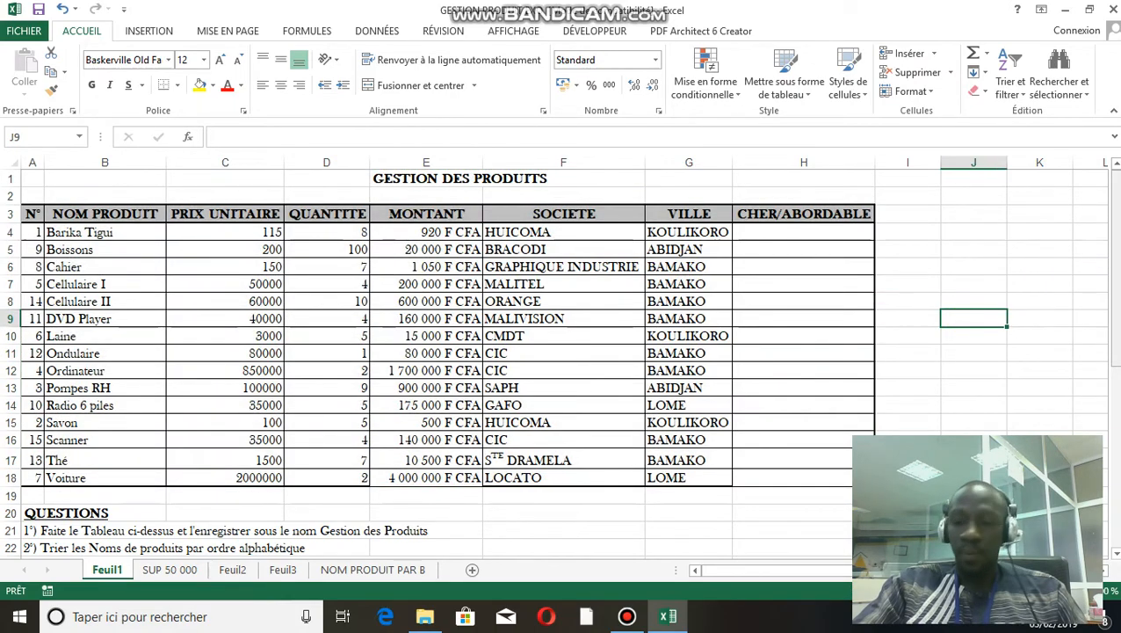
# Highlight question 7 about the CIC products (B27:E27) with a yellow fill
pyautogui.scroll(-4, 559, 363)
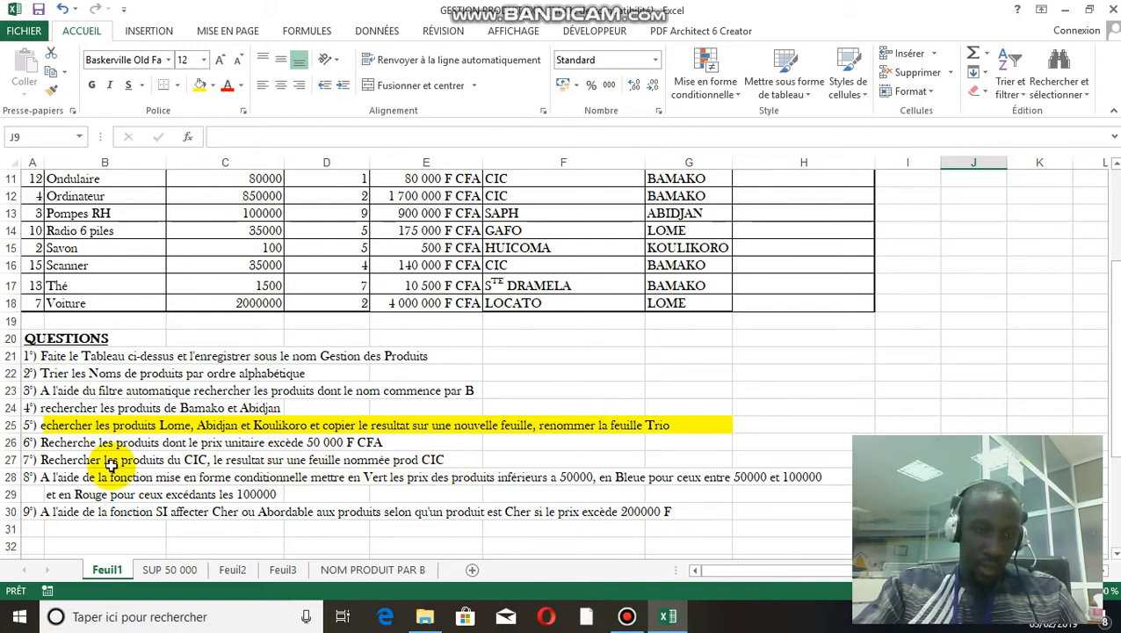
pyautogui.moveTo(53, 459); pyautogui.dragTo(413, 461)
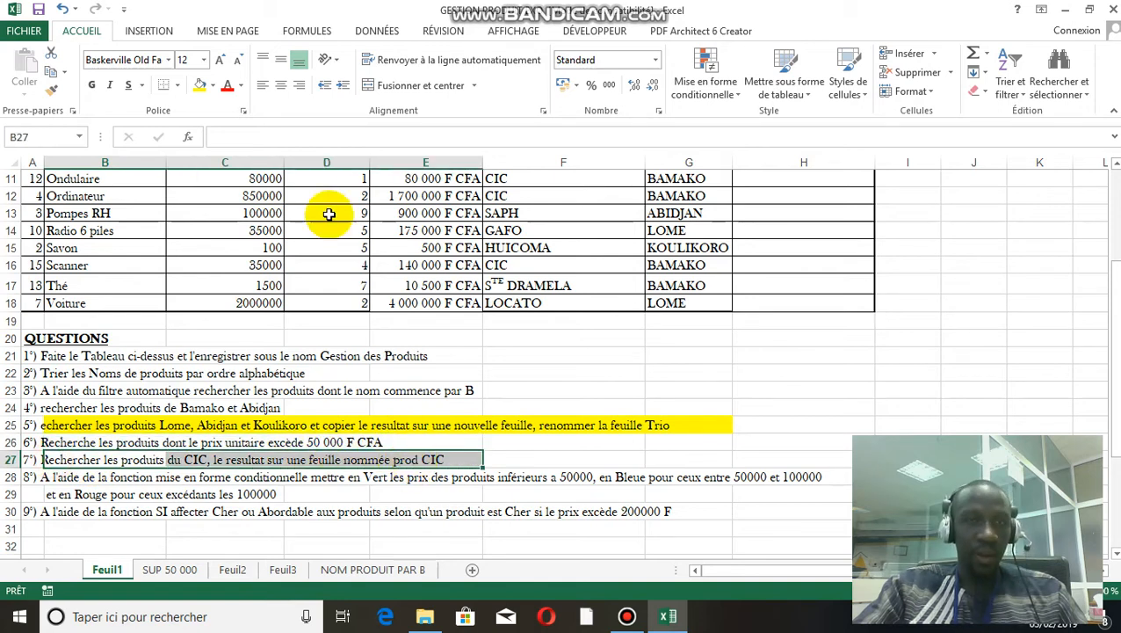
pyautogui.click(201, 83)
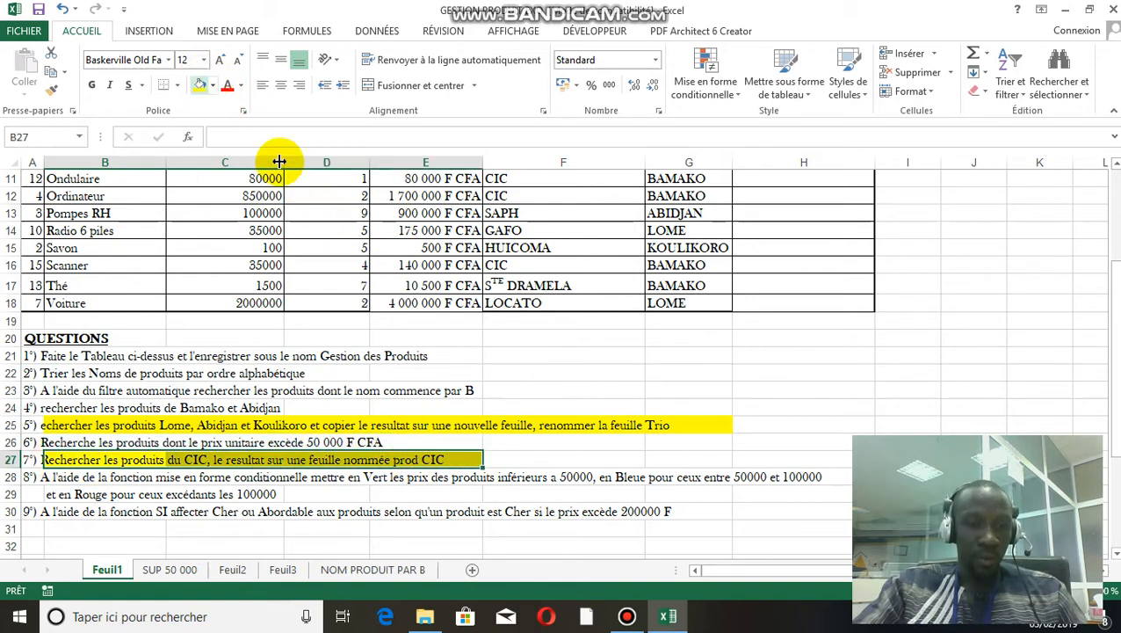
pyautogui.click(542, 460)
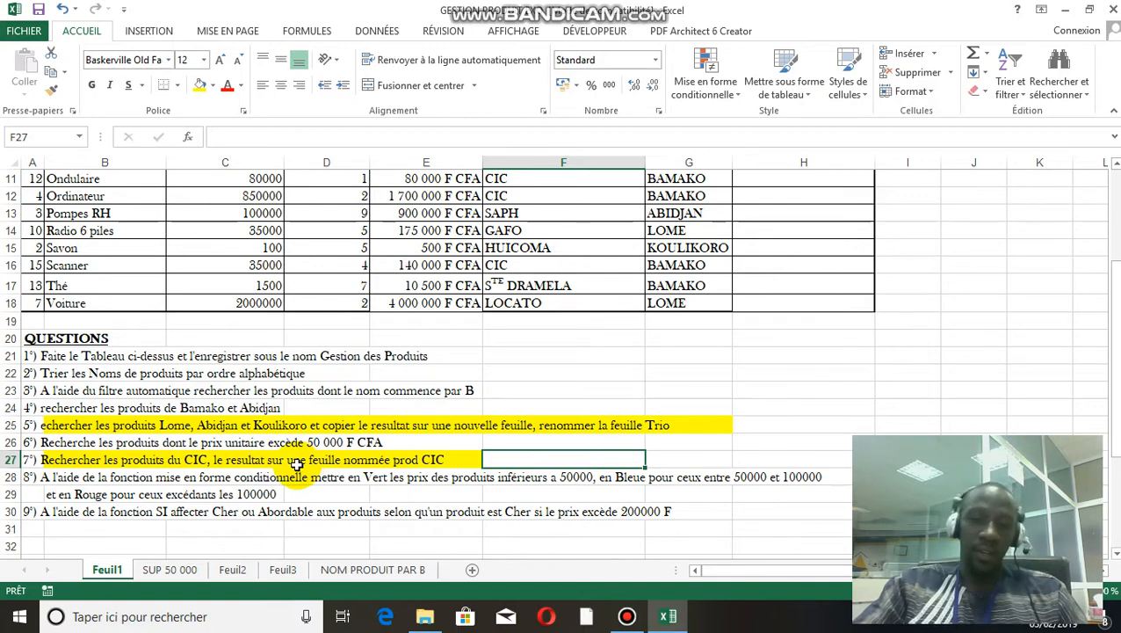
# Create a conditional formatting rule on the unit prices C4:C18 for cell values "inférieure à" 50 000
pyautogui.click(50, 478)
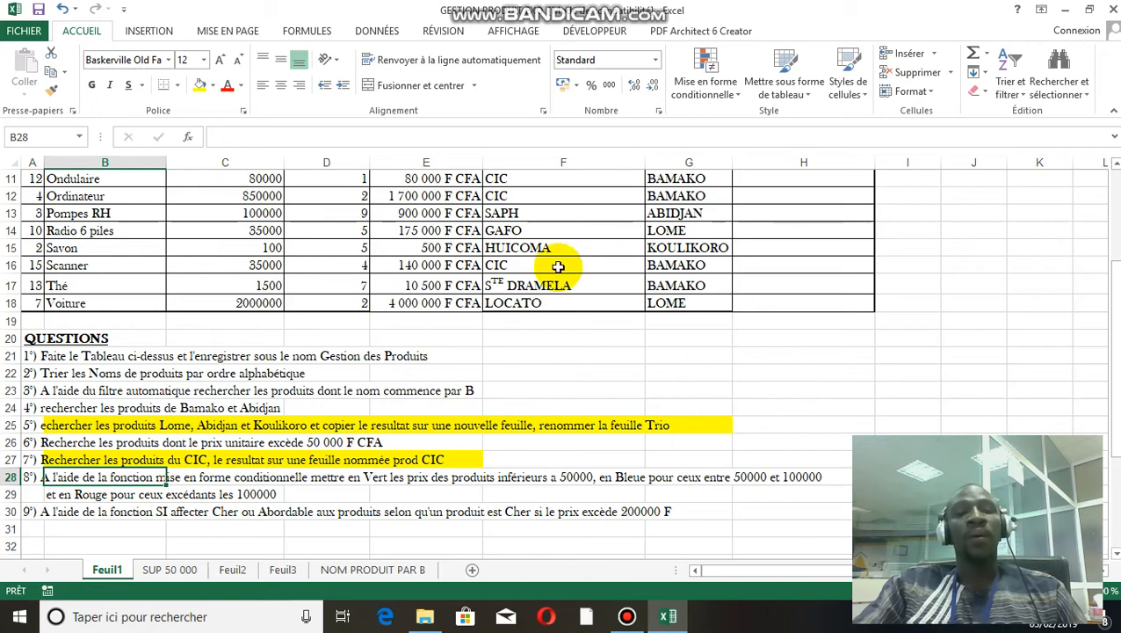
pyautogui.moveTo(1115, 310); pyautogui.dragTo(1103, 200)
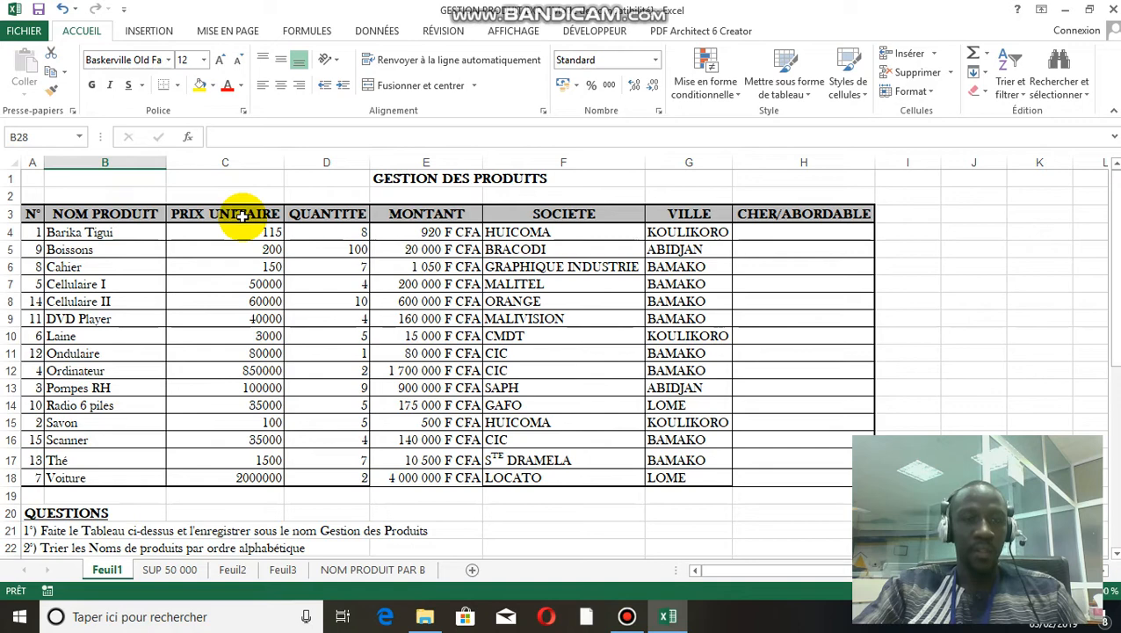
pyautogui.moveTo(242, 231); pyautogui.dragTo(253, 470)
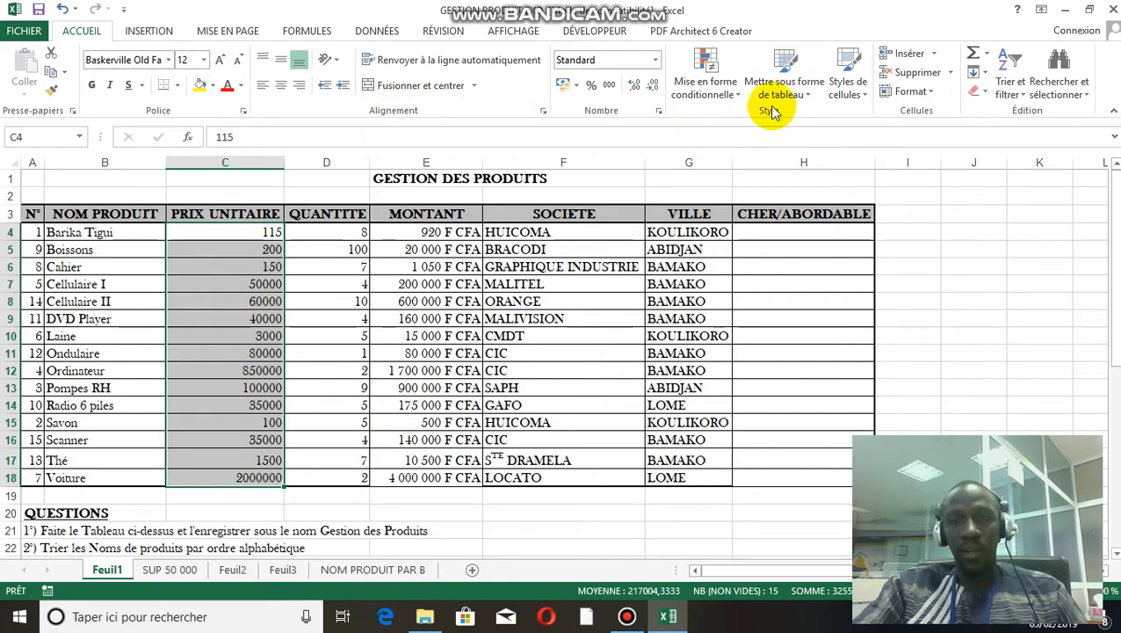
pyautogui.click(738, 97)
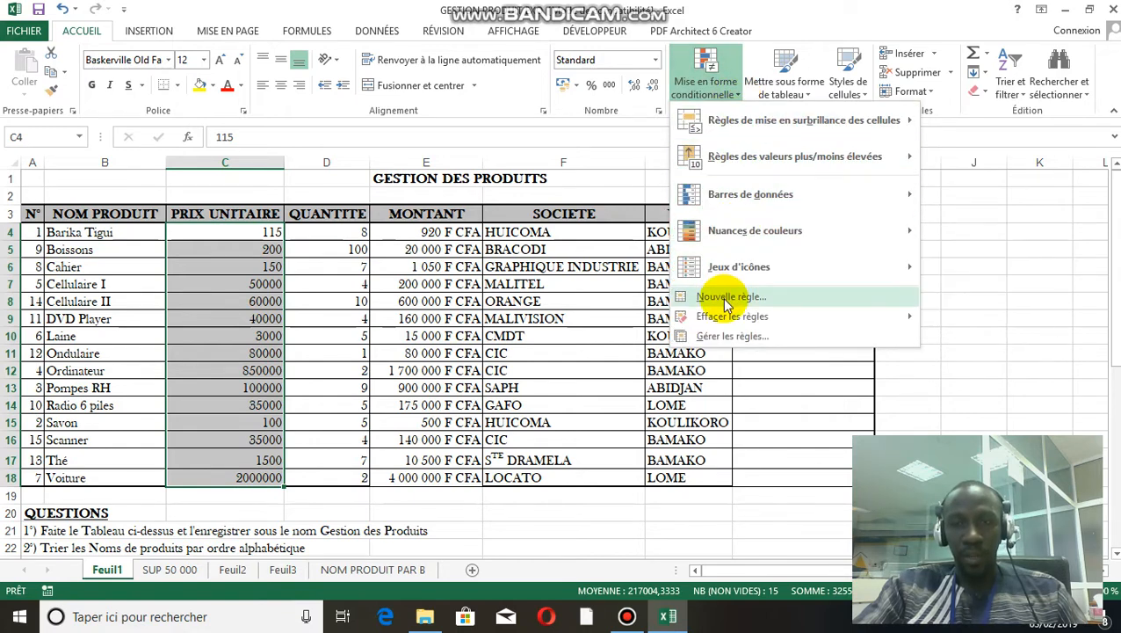
pyautogui.click(726, 299)
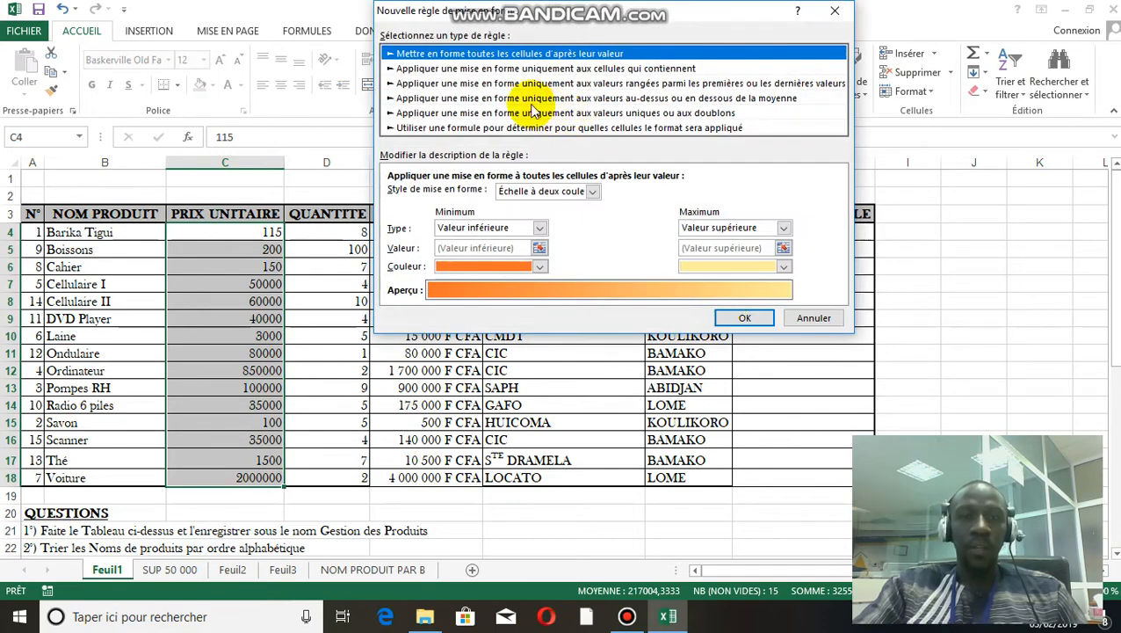
pyautogui.click(512, 69)
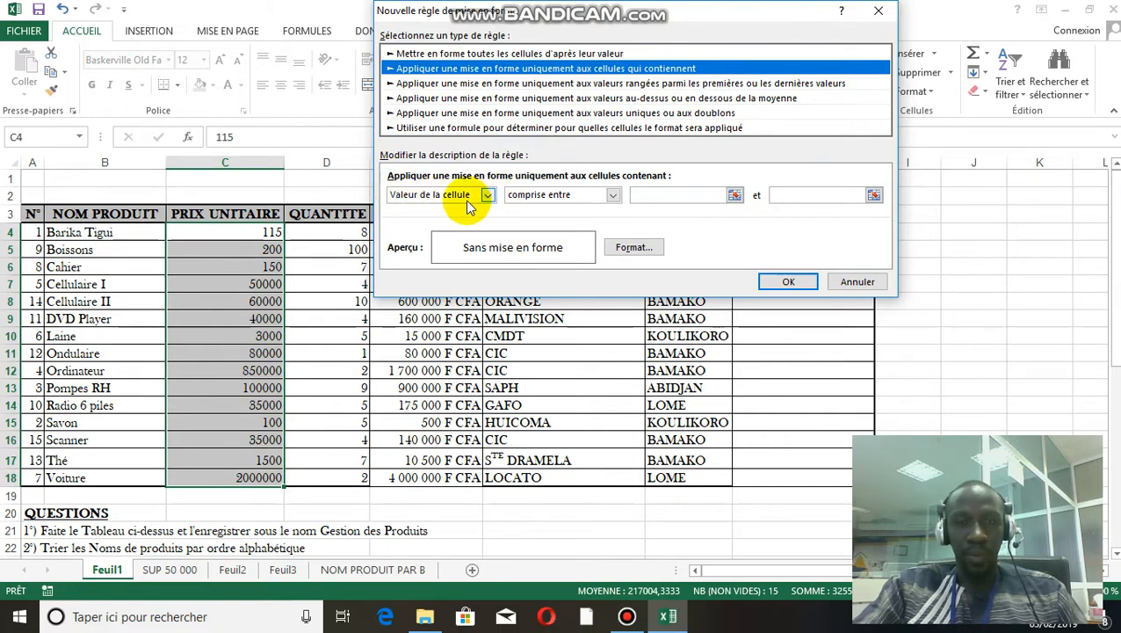
pyautogui.click(613, 196)
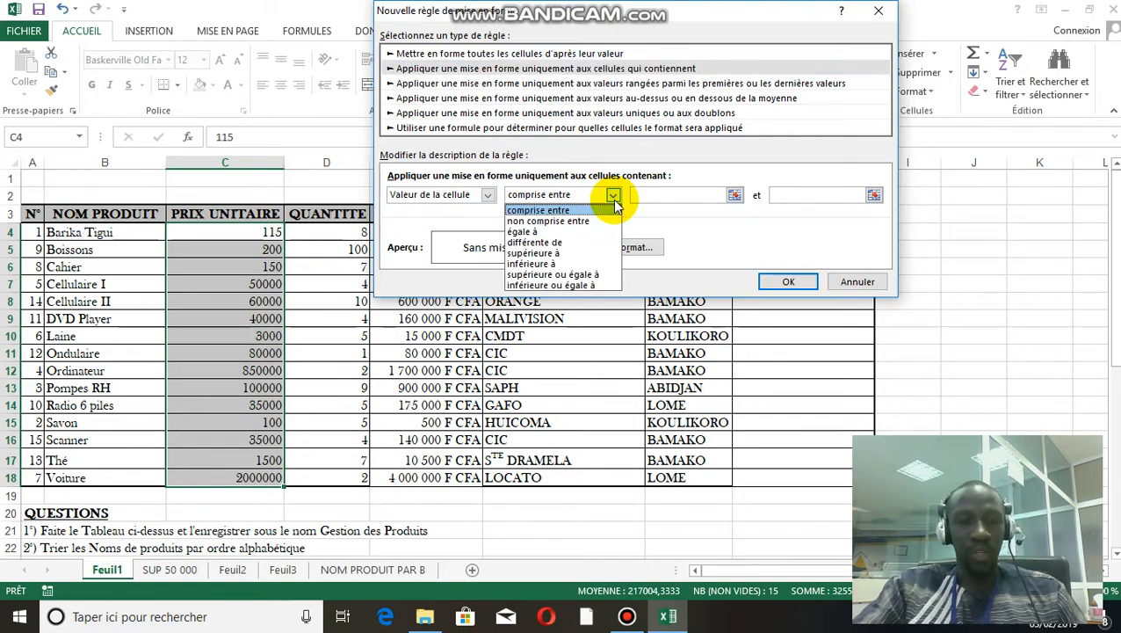
pyautogui.click(530, 264)
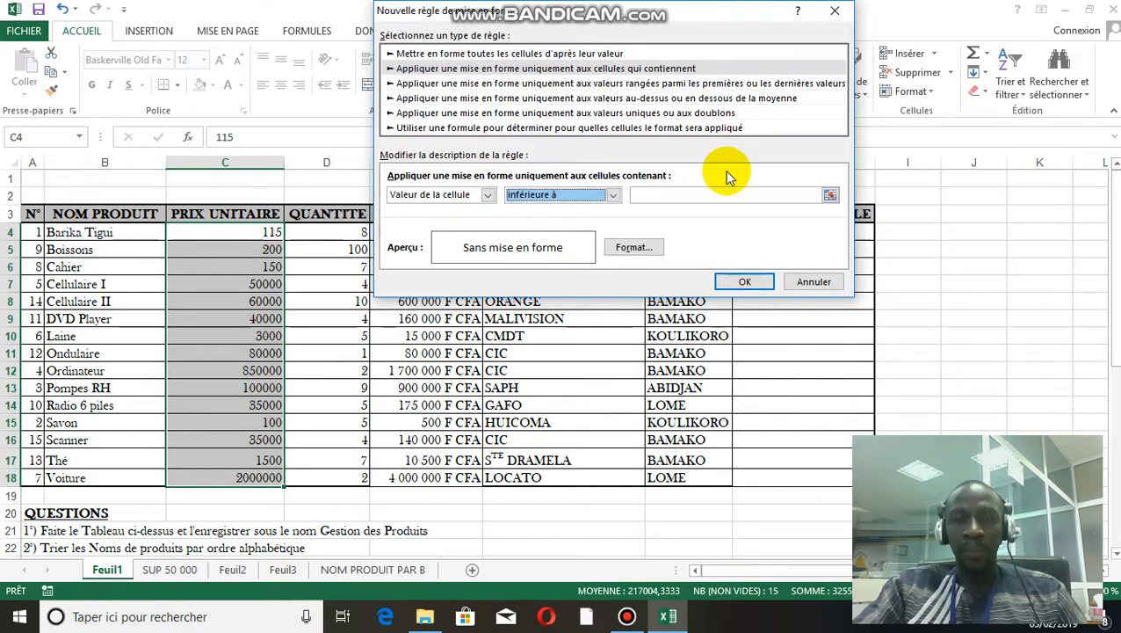
pyautogui.click(694, 197)
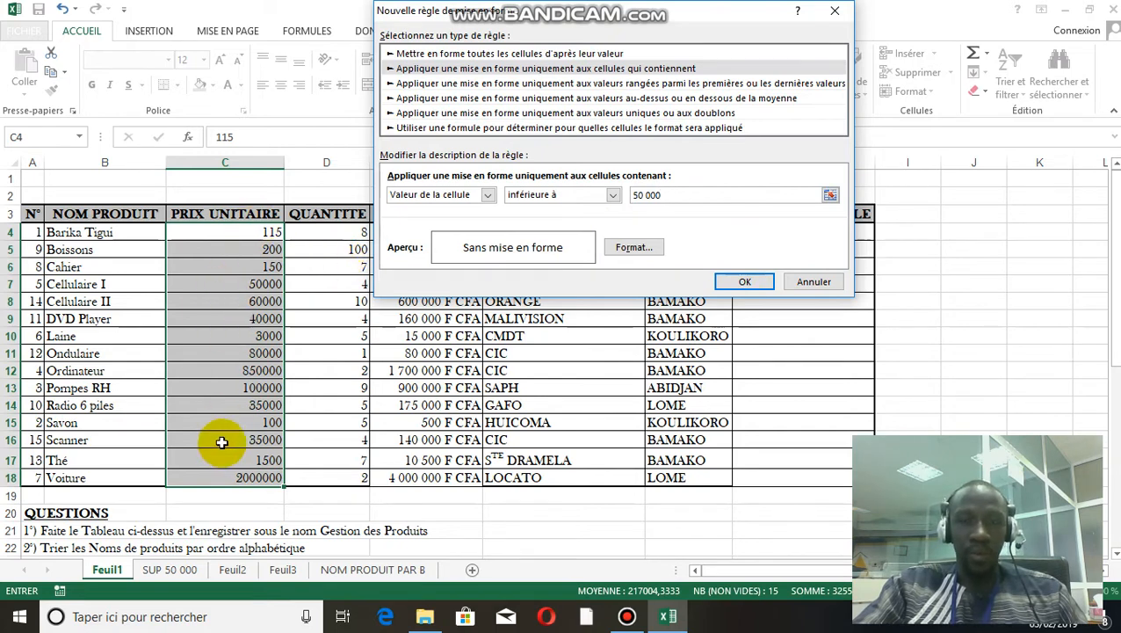
# Give the rule a standard light green font colour and apply it to the unit prices
pyautogui.click(634, 248)
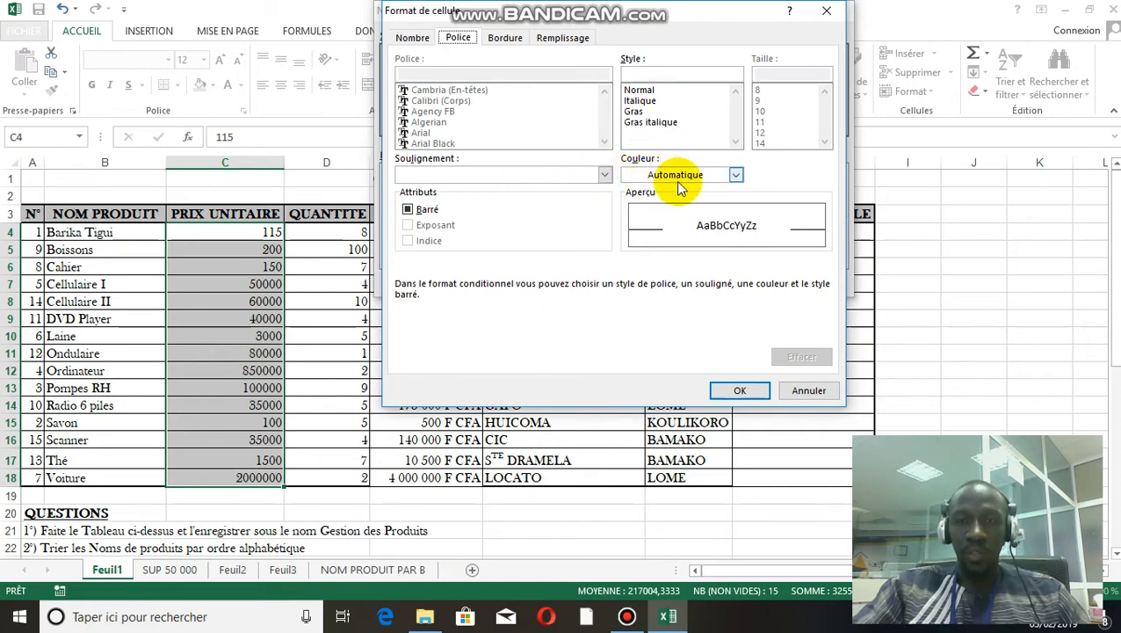
pyautogui.click(736, 175)
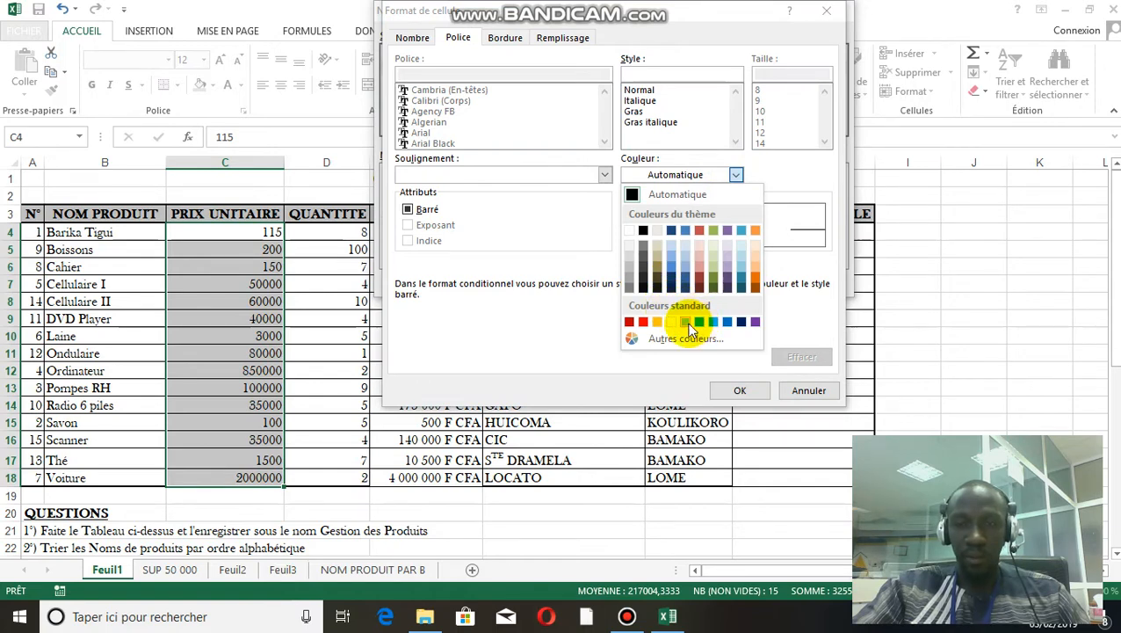
pyautogui.click(688, 322)
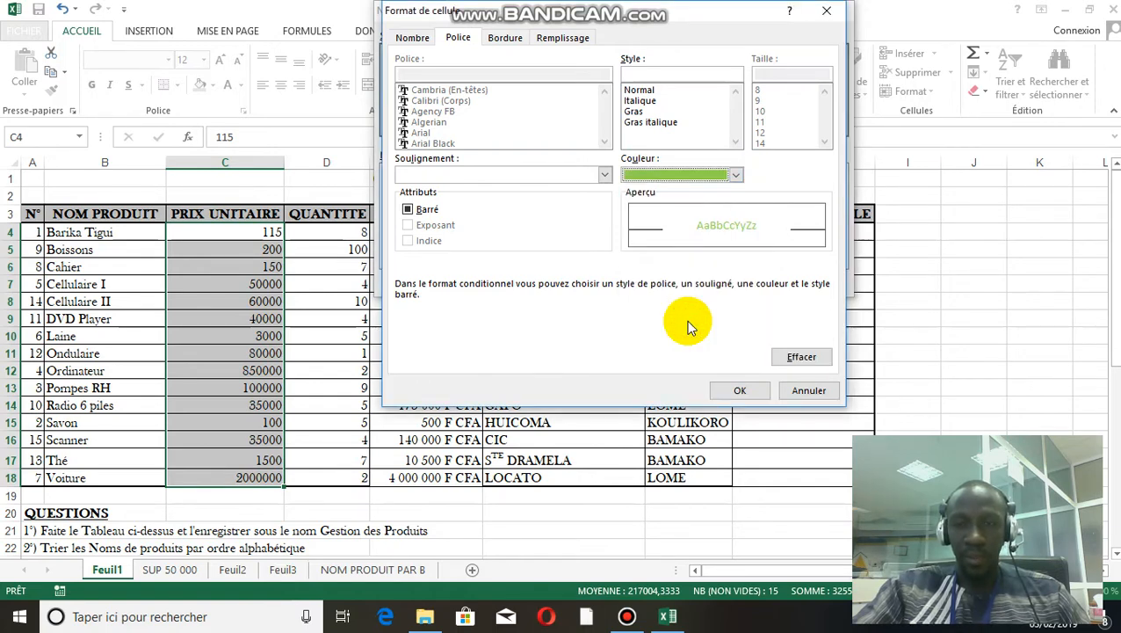
pyautogui.click(735, 391)
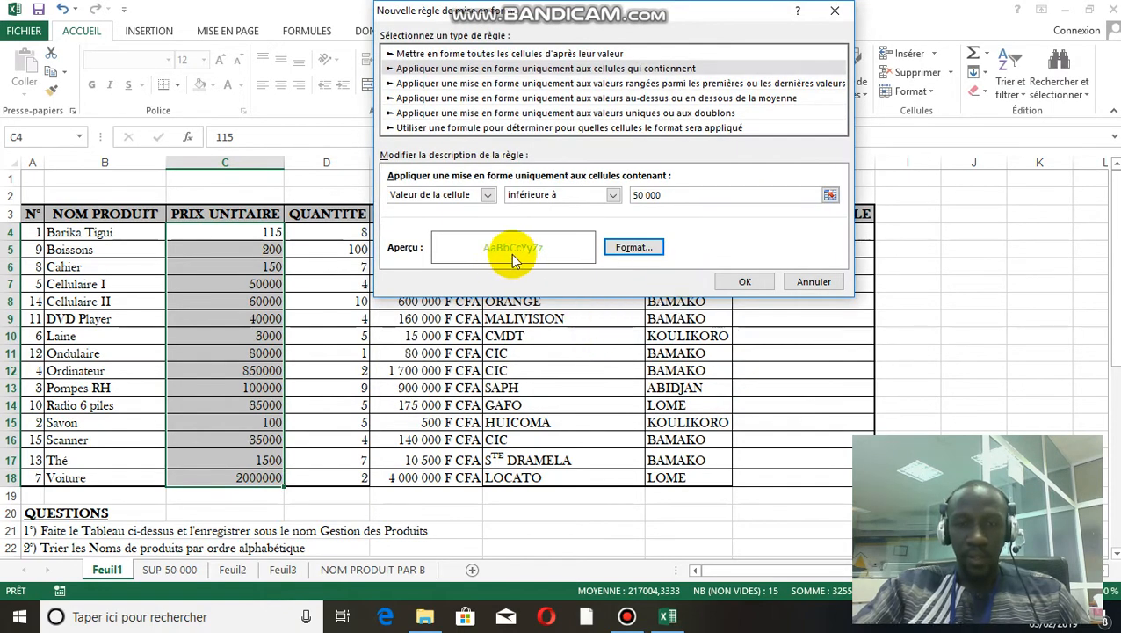
pyautogui.click(745, 283)
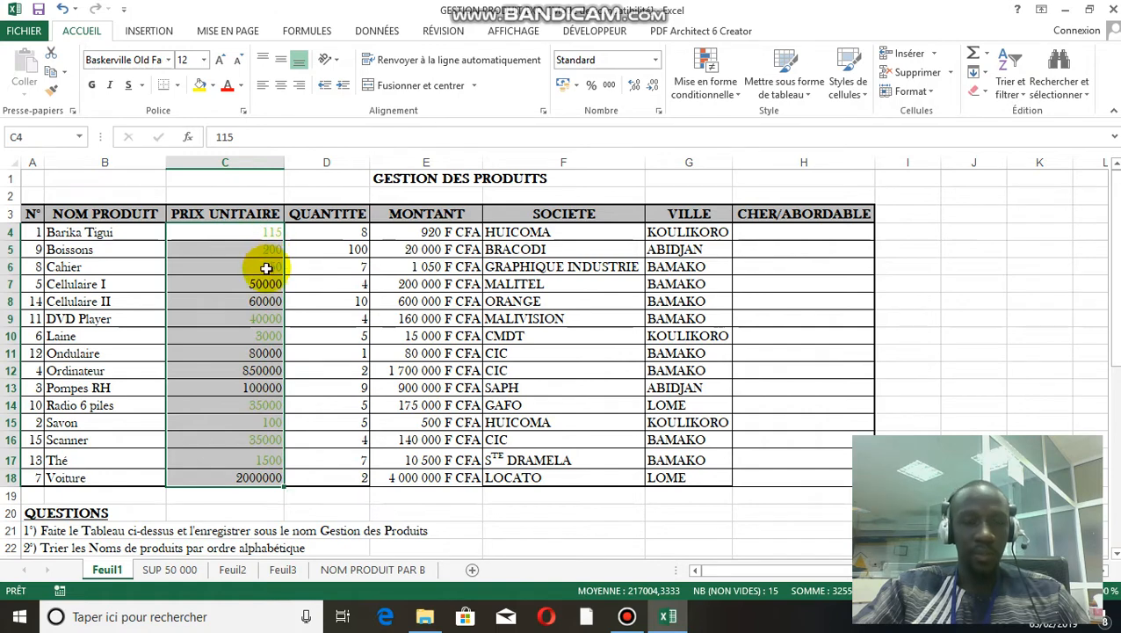
# Create a conditional formatting rule on the unit prices C4:C18 for cell values "comprise entre" 50000 and 100000
pyautogui.click(719, 97)
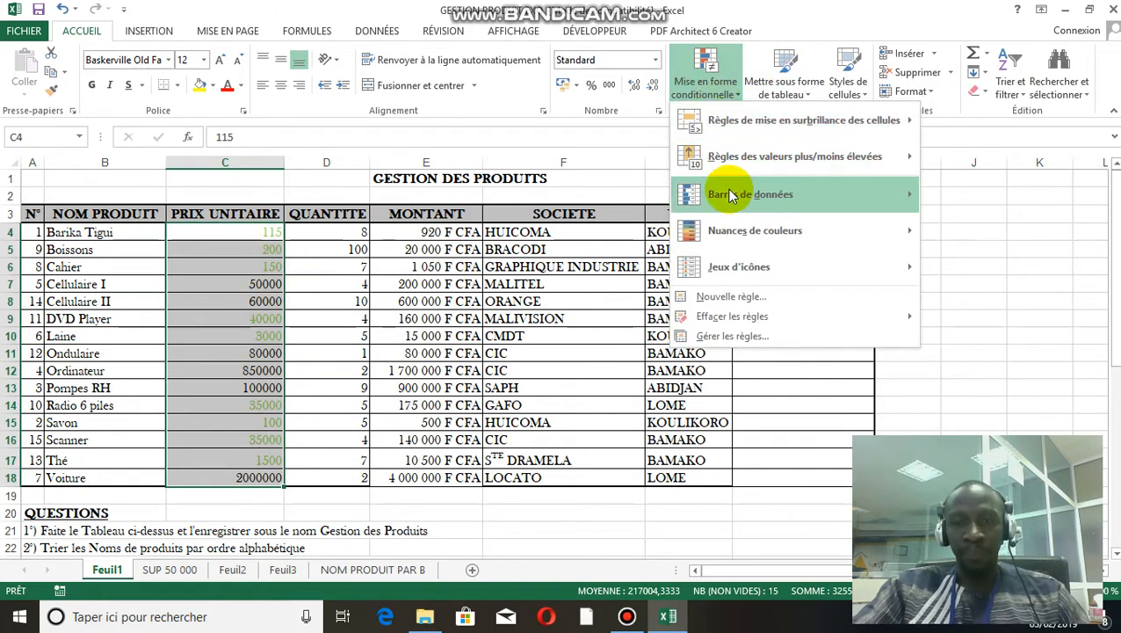
pyautogui.click(730, 297)
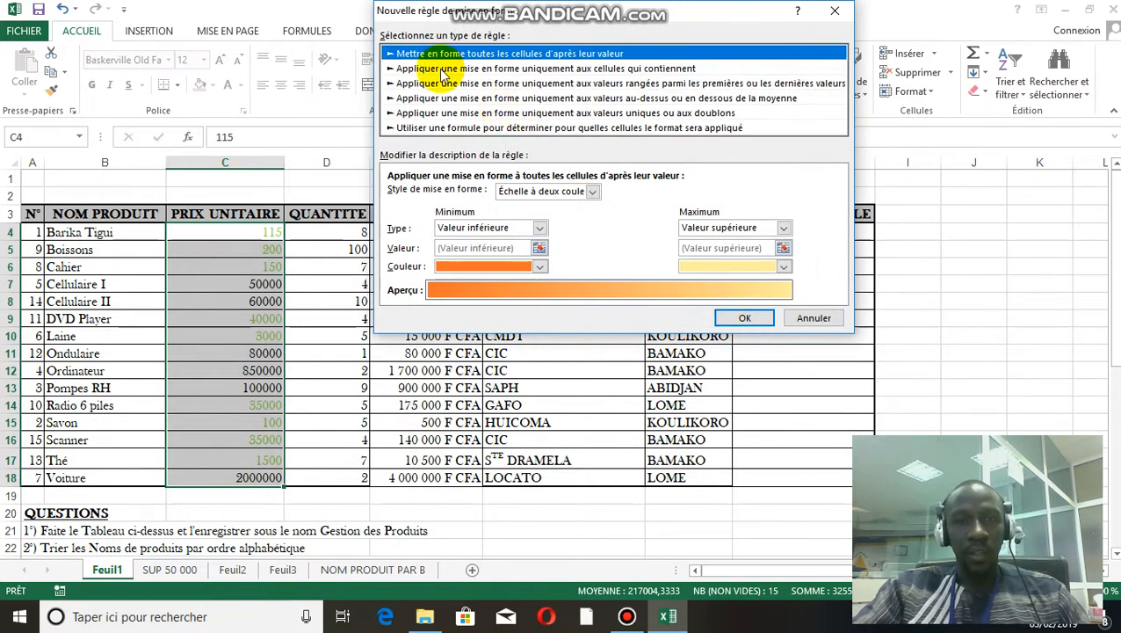
pyautogui.click(456, 69)
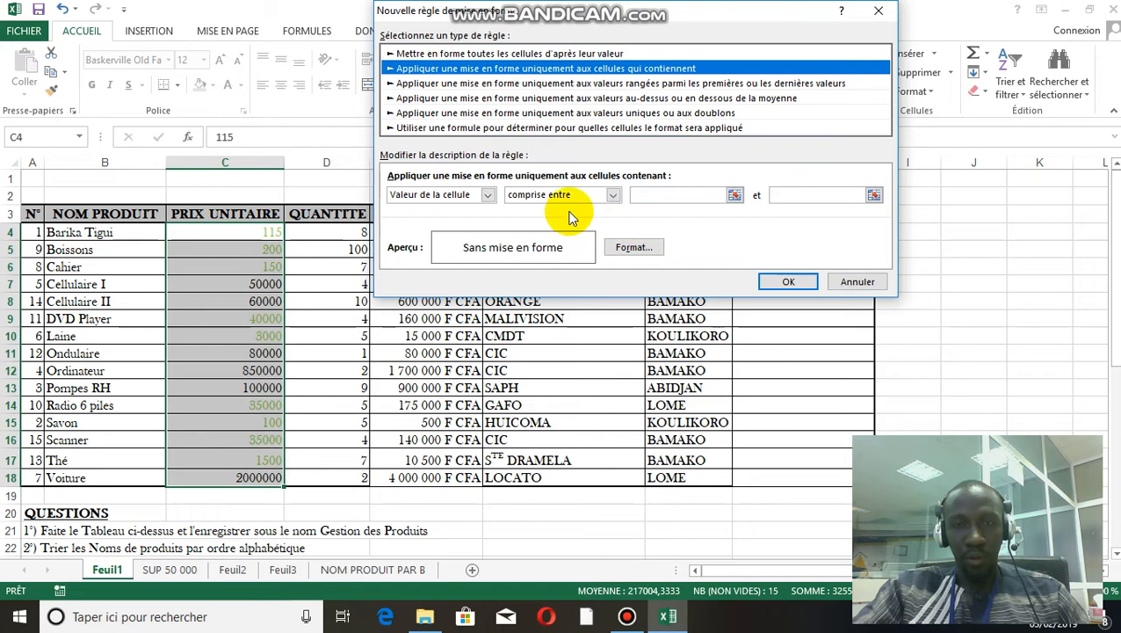
pyautogui.click(613, 195)
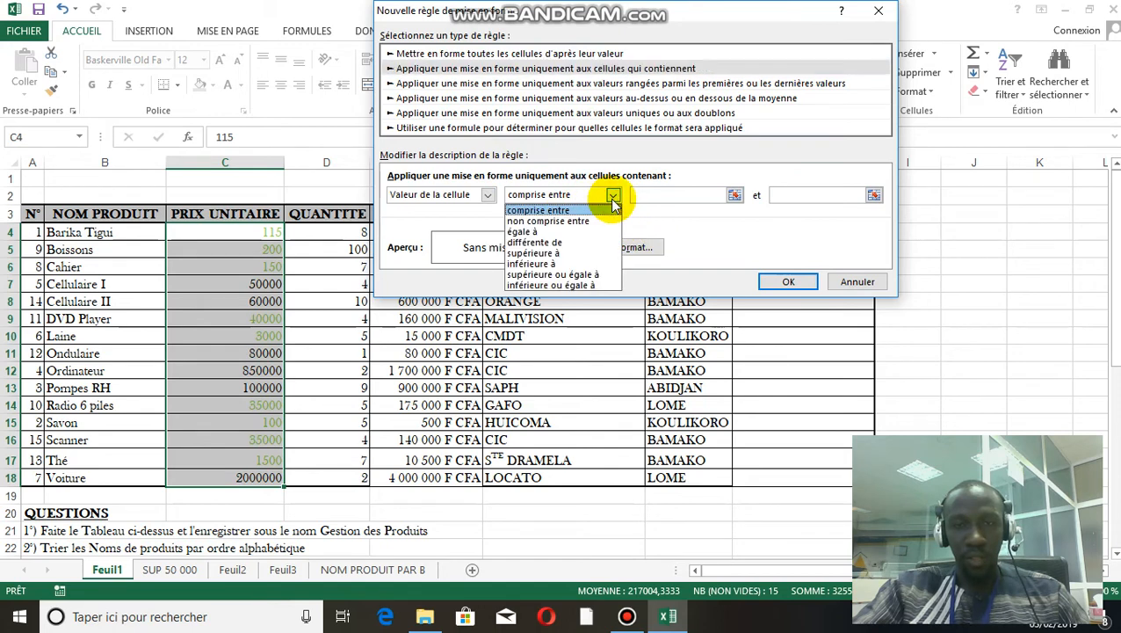
pyautogui.click(661, 195)
pyautogui.click(668, 195)
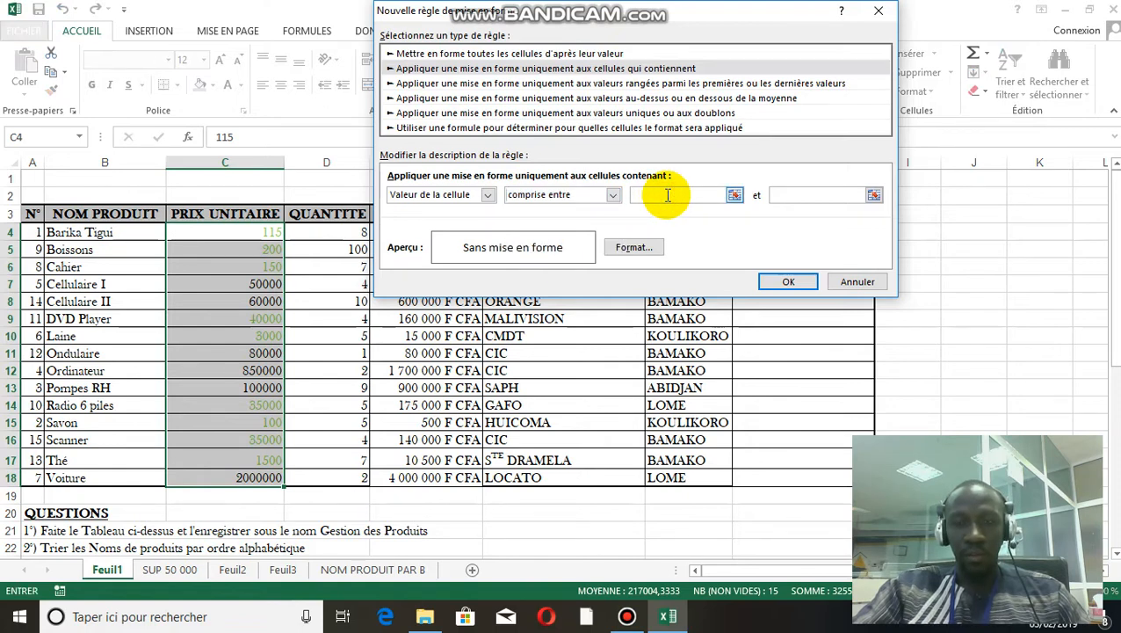
pyautogui.write('50')
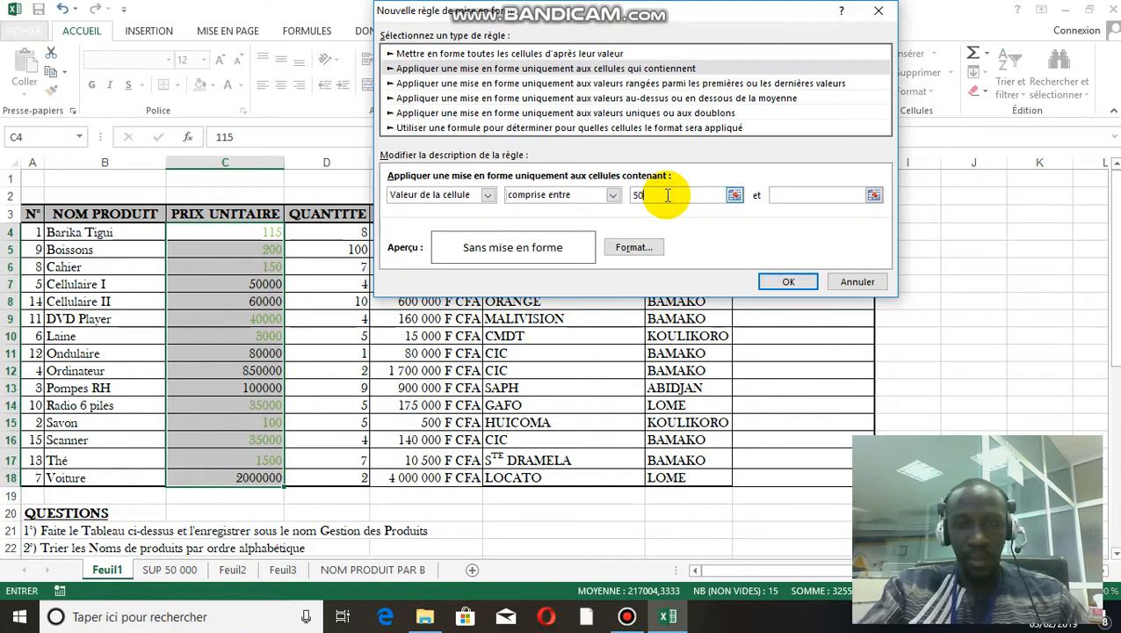
pyautogui.write('000')
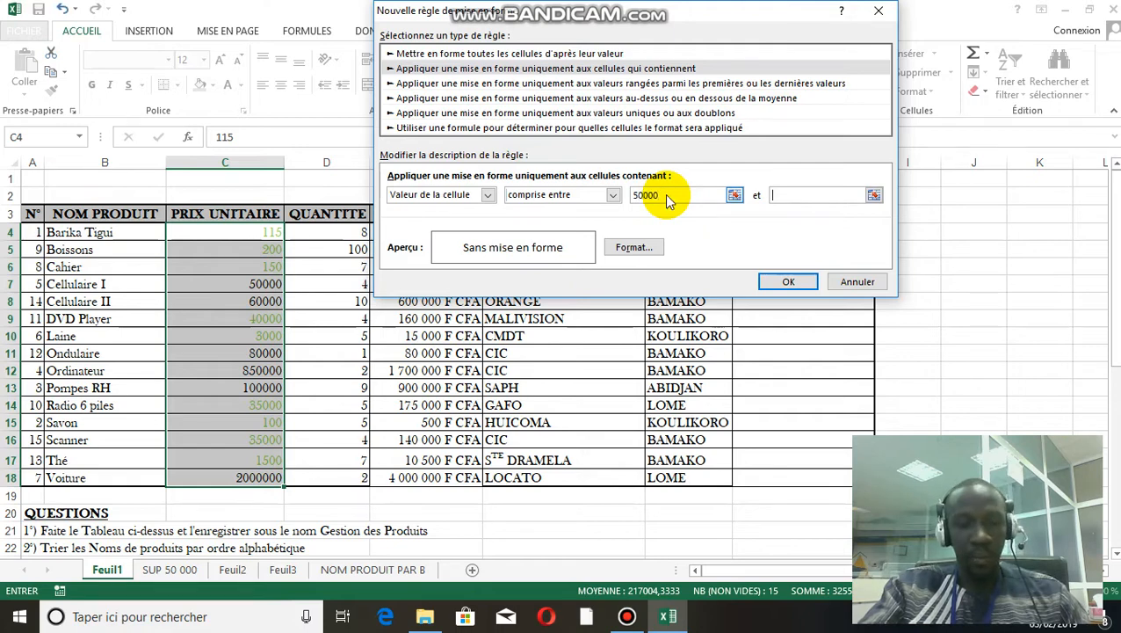
pyautogui.press('Tab')
pyautogui.write('1')
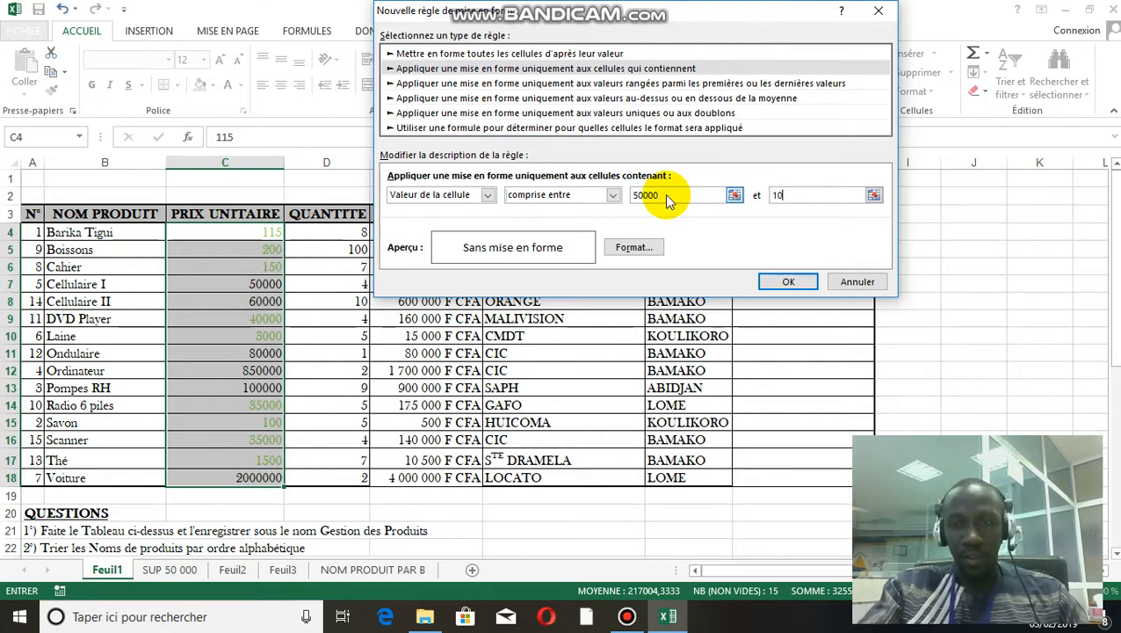
pyautogui.write('00000')
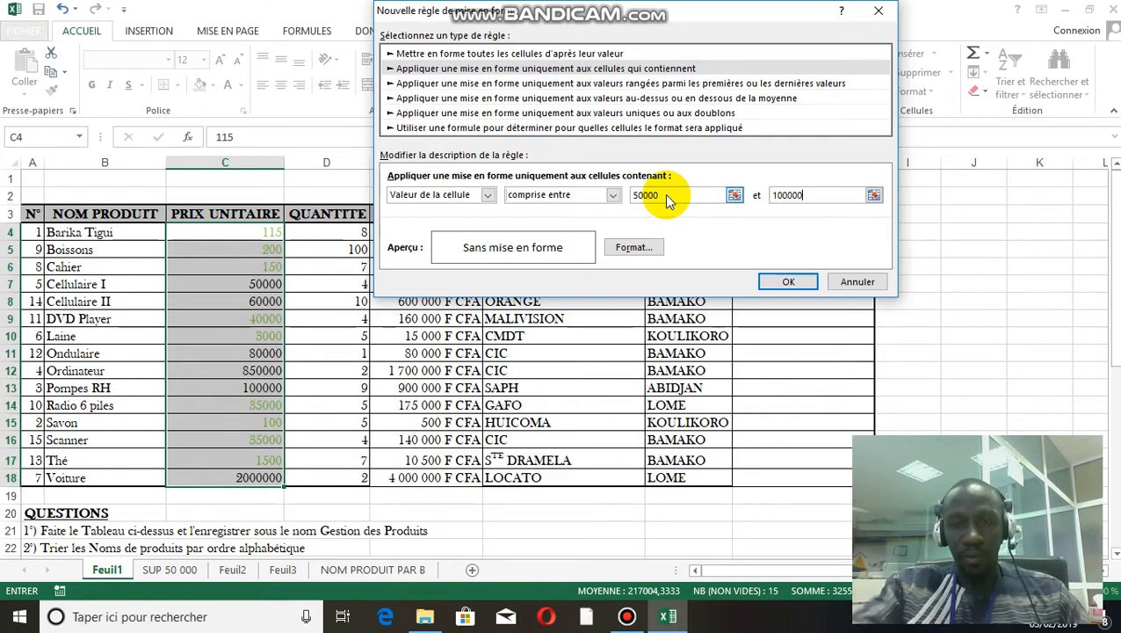
# Give the between-values rule a standard light blue font colour and apply it to the unit prices
pyautogui.click(632, 249)
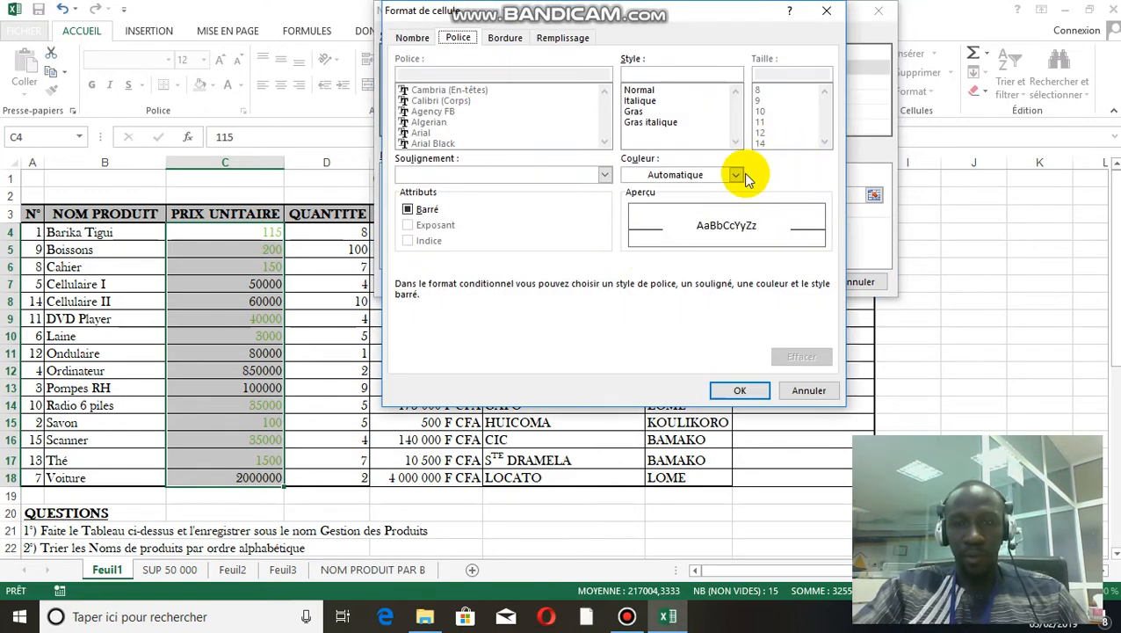
pyautogui.click(738, 174)
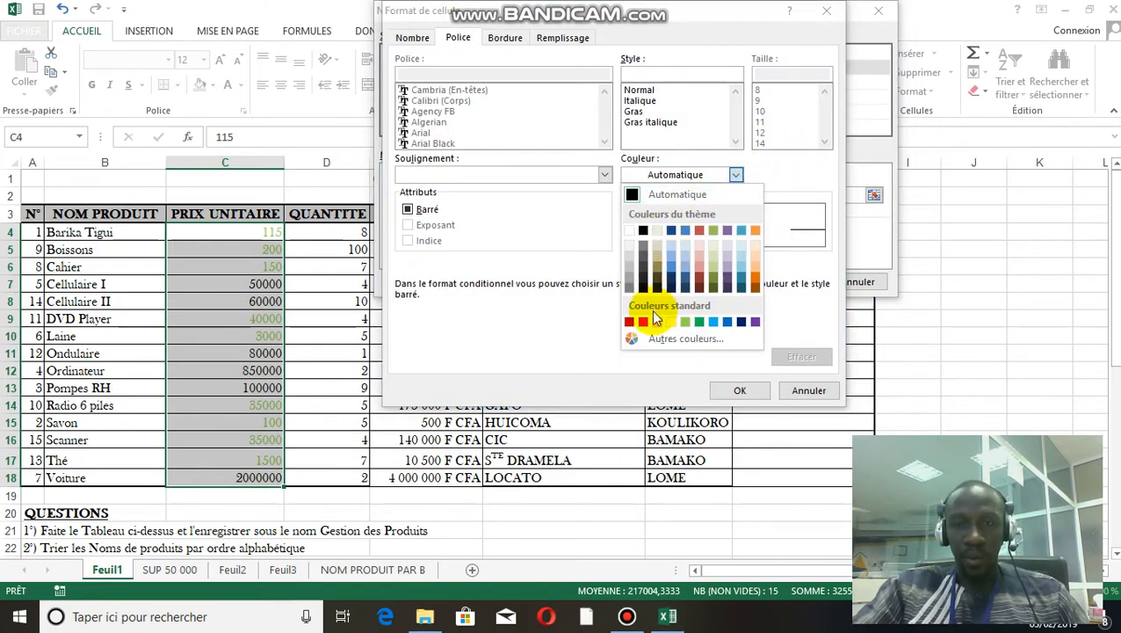
pyautogui.click(719, 325)
pyautogui.click(743, 391)
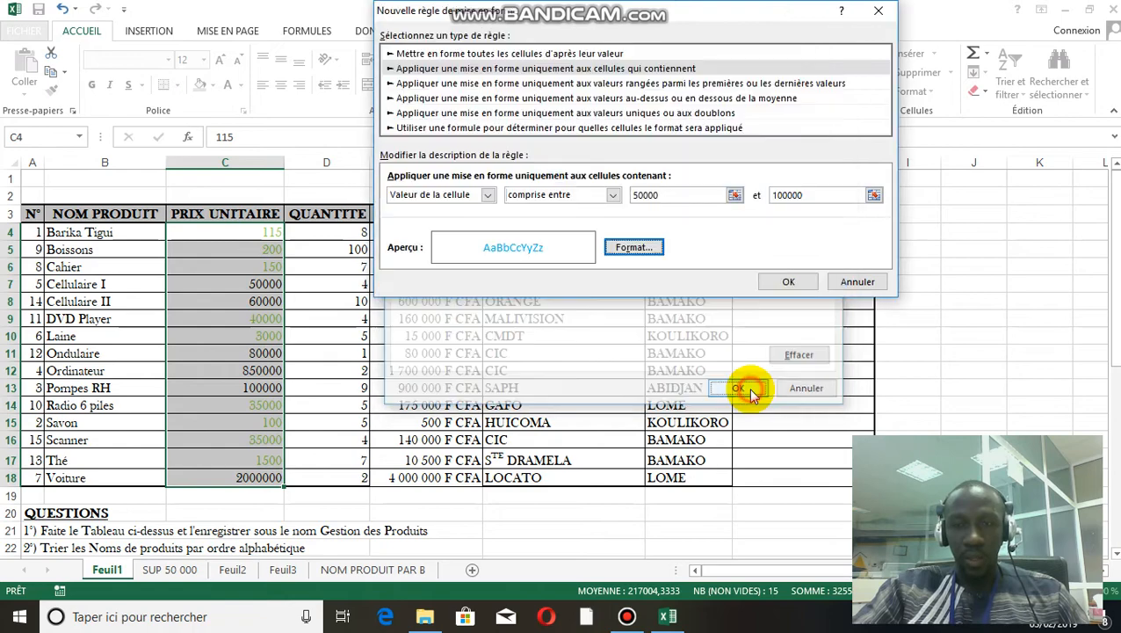
pyautogui.click(789, 282)
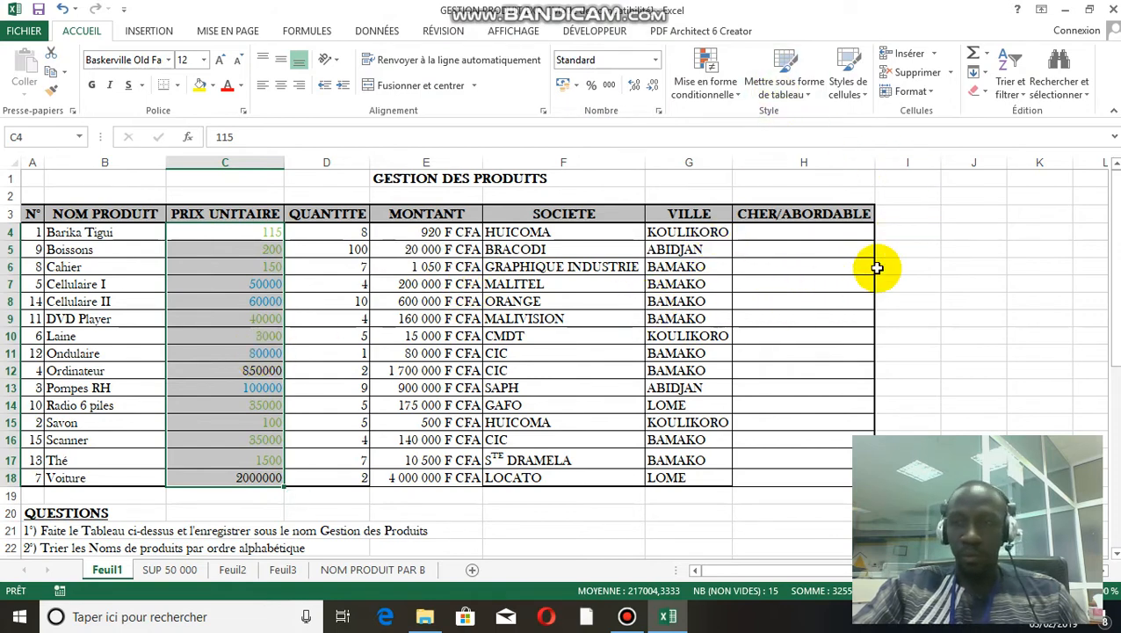
# Create another conditional formatting rule on the unit prices C4:C18 for cell values "supérieure à" 100000
pyautogui.click(729, 88)
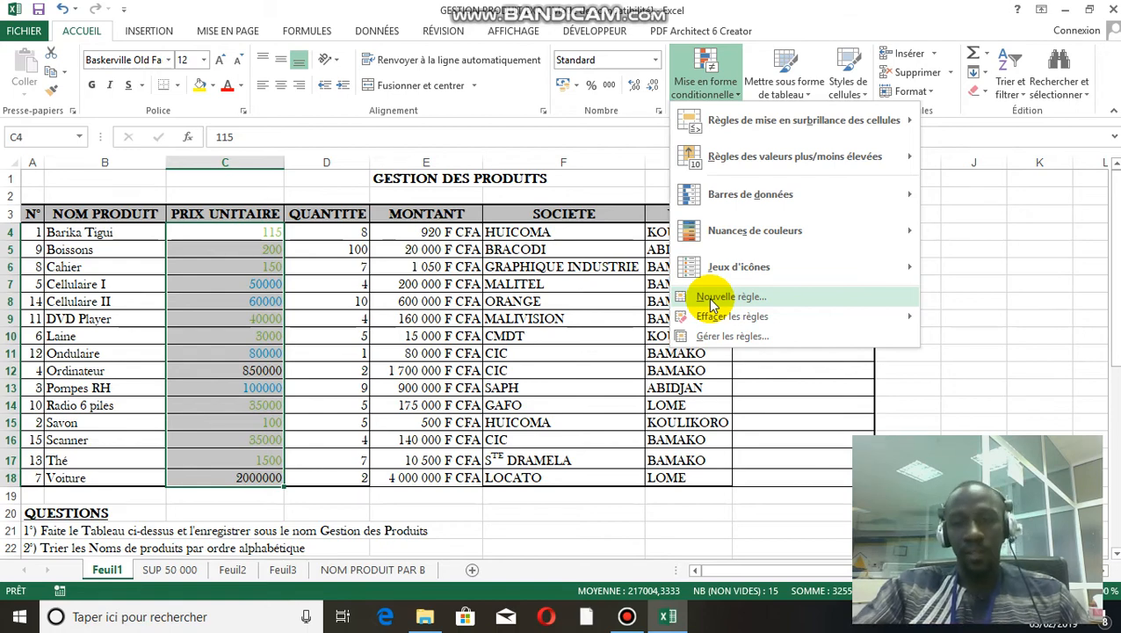
pyautogui.click(710, 298)
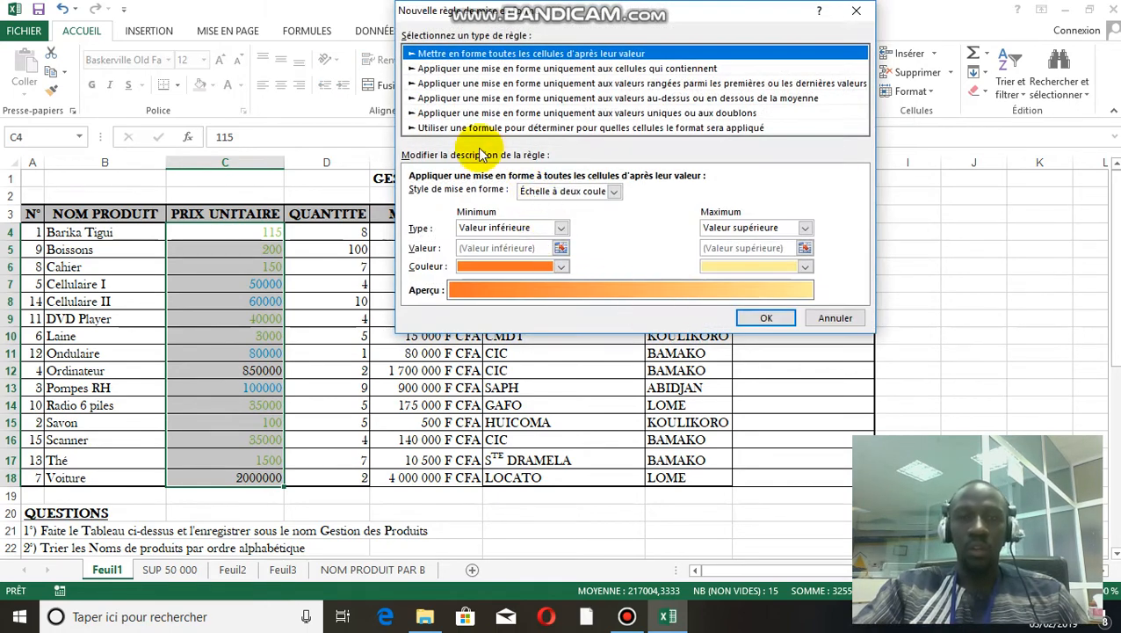
pyautogui.click(473, 70)
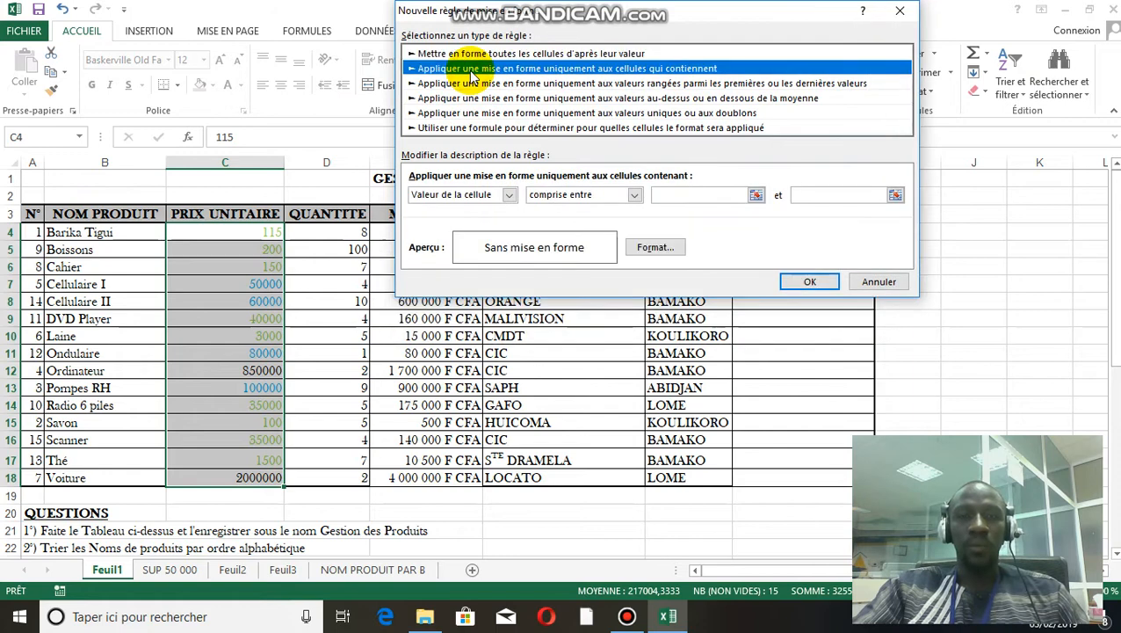
pyautogui.click(635, 195)
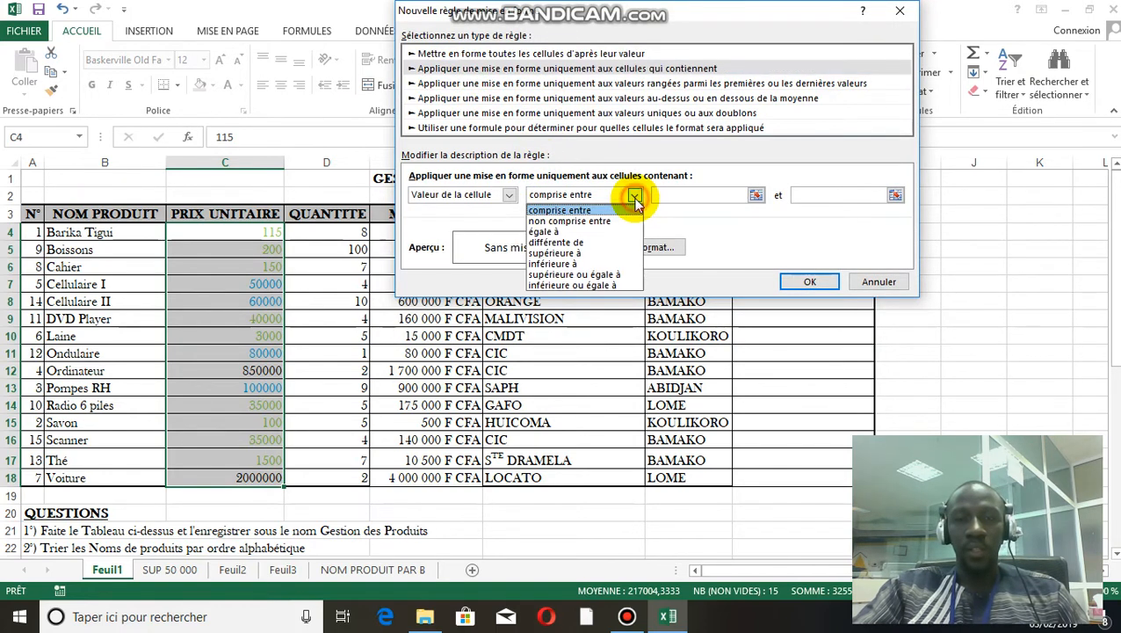
pyautogui.click(552, 253)
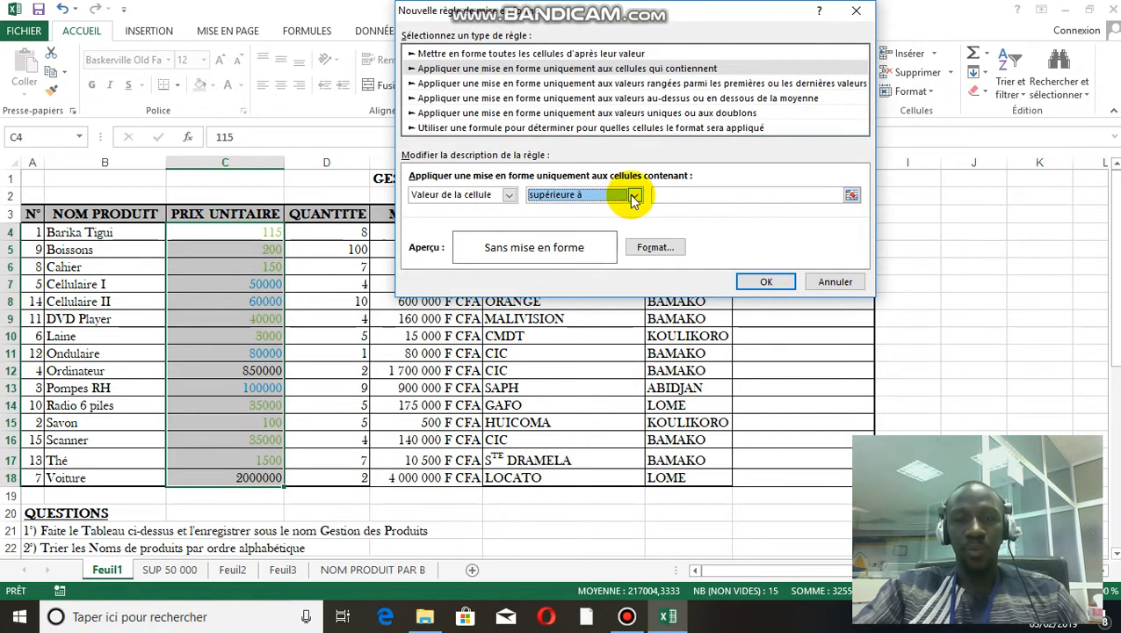
pyautogui.click(693, 191)
pyautogui.write('100000')
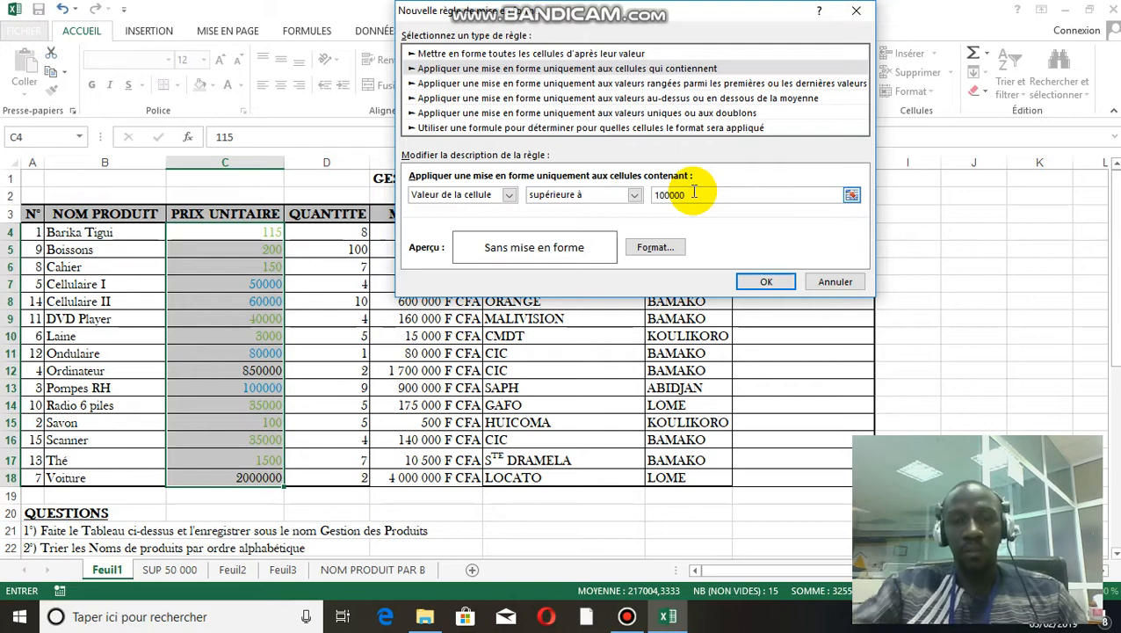
# Give the greater-than rule a standard red font colour and apply it to the unit prices
pyautogui.click(658, 249)
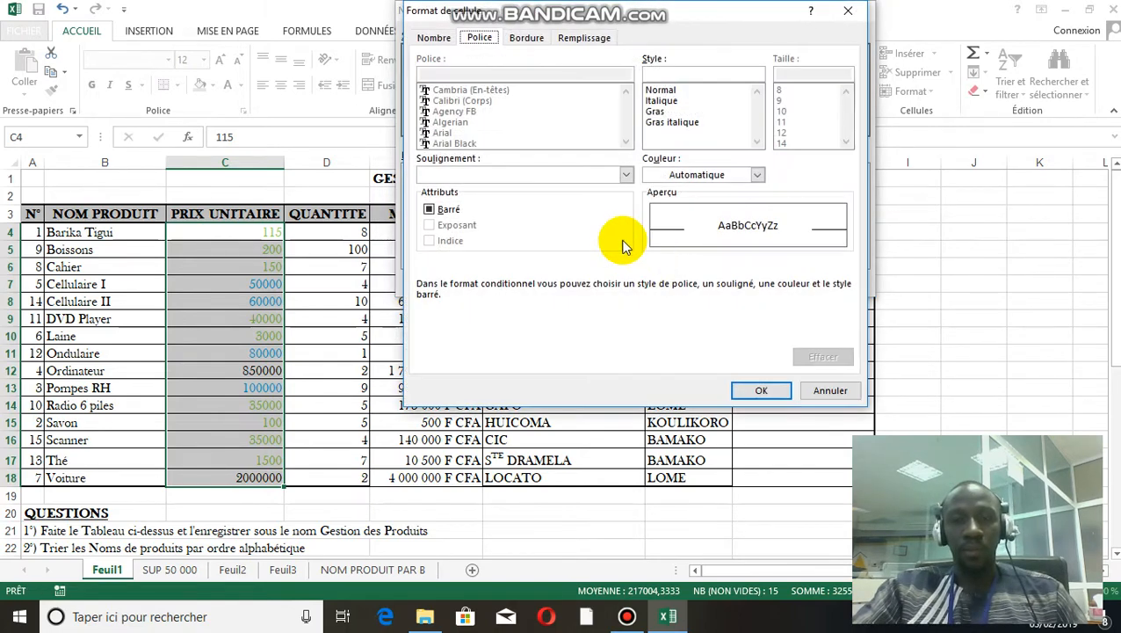
pyautogui.click(758, 175)
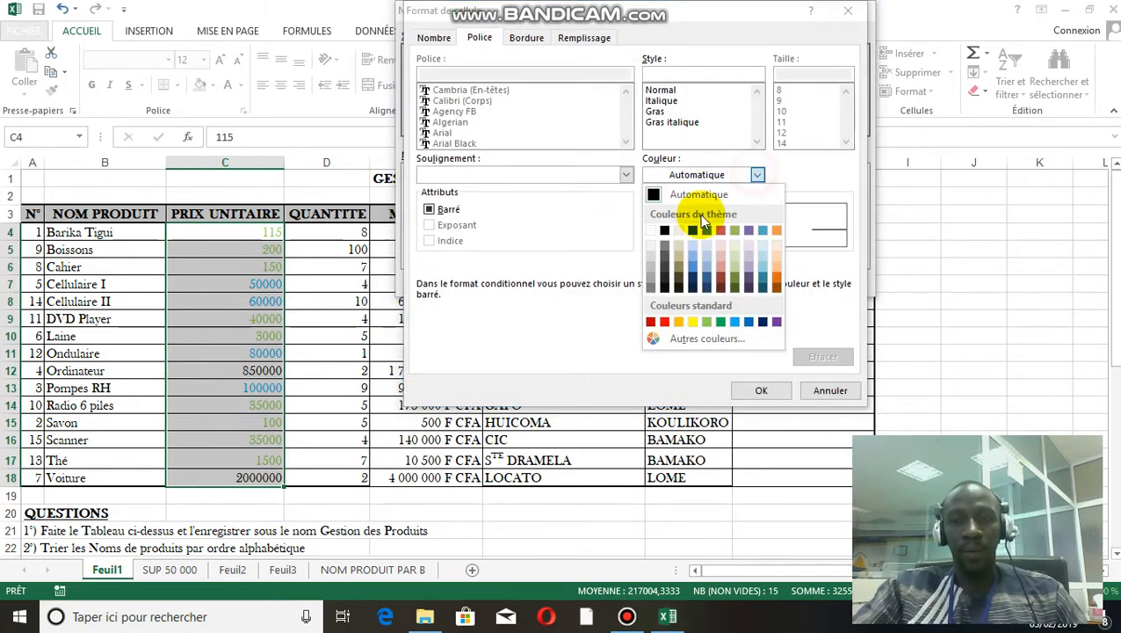
pyautogui.click(651, 322)
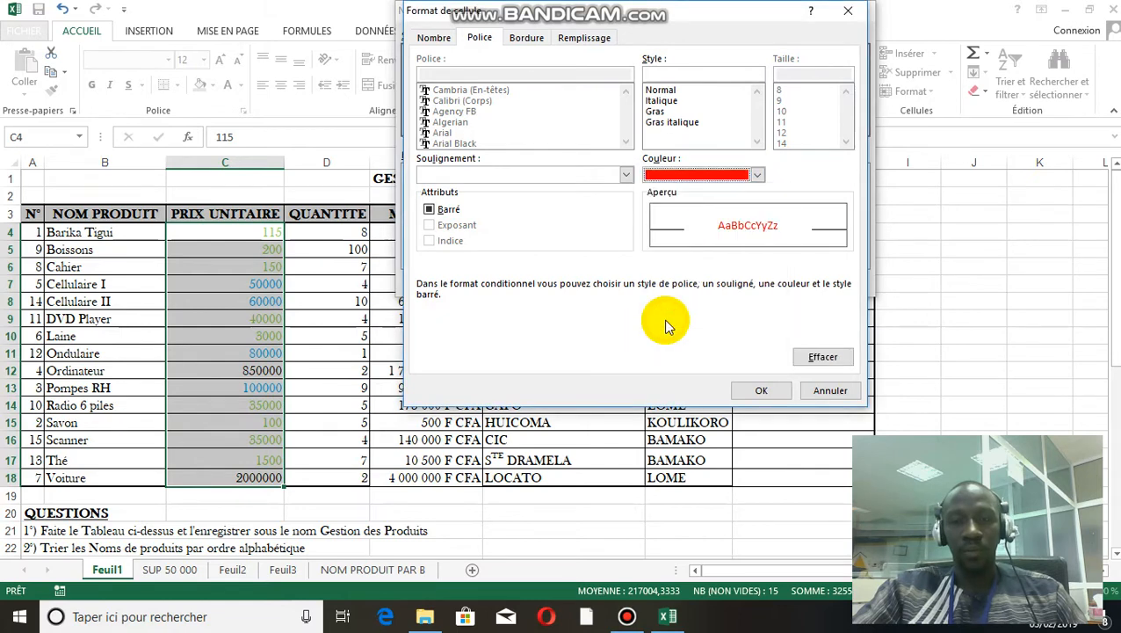
pyautogui.click(752, 390)
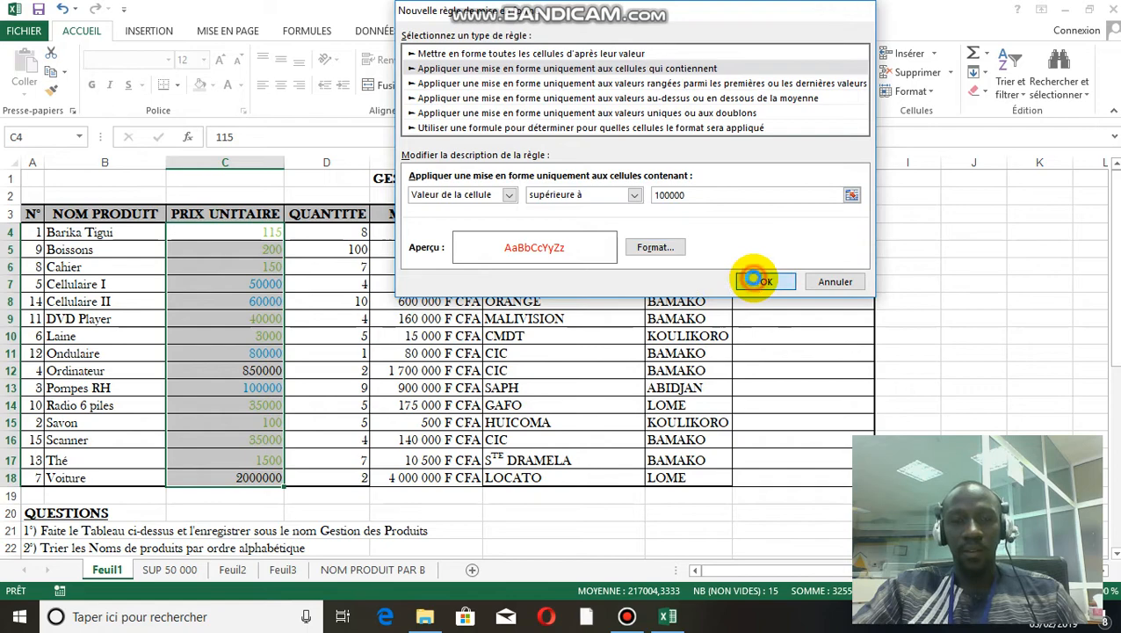
pyautogui.click(749, 282)
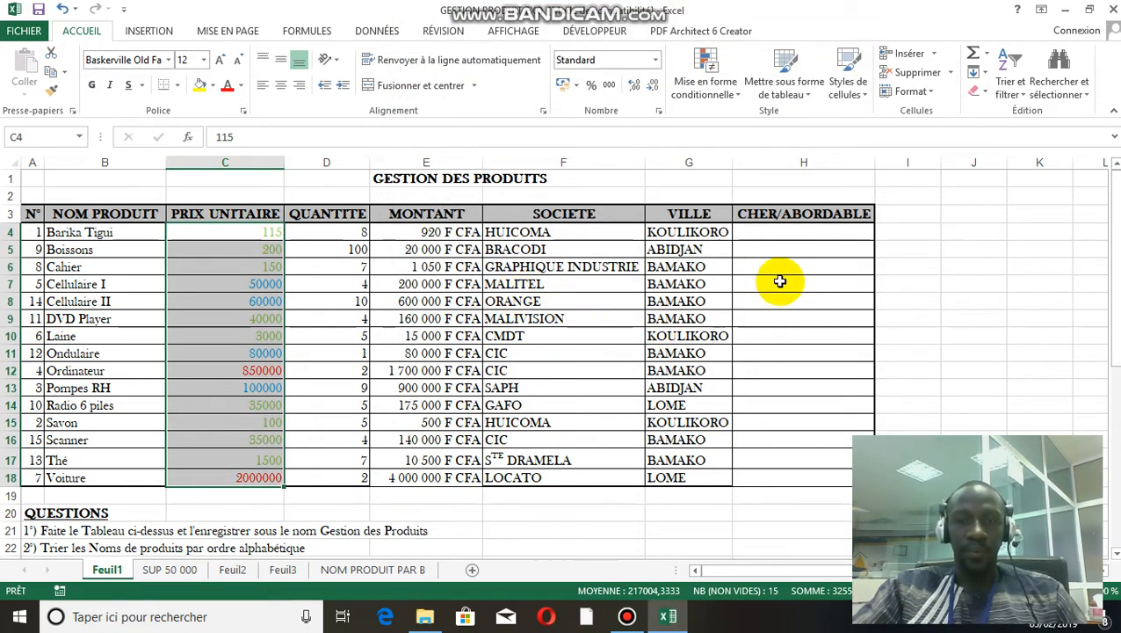
# Begin a SI formula in H4 of the CHER/ABORDABLE column, with unit price C4 as the start of the logical test
pyautogui.moveTo(791, 352); pyautogui.dragTo(859, 326)
pyautogui.moveTo(1115, 220); pyautogui.dragTo(1114, 319)
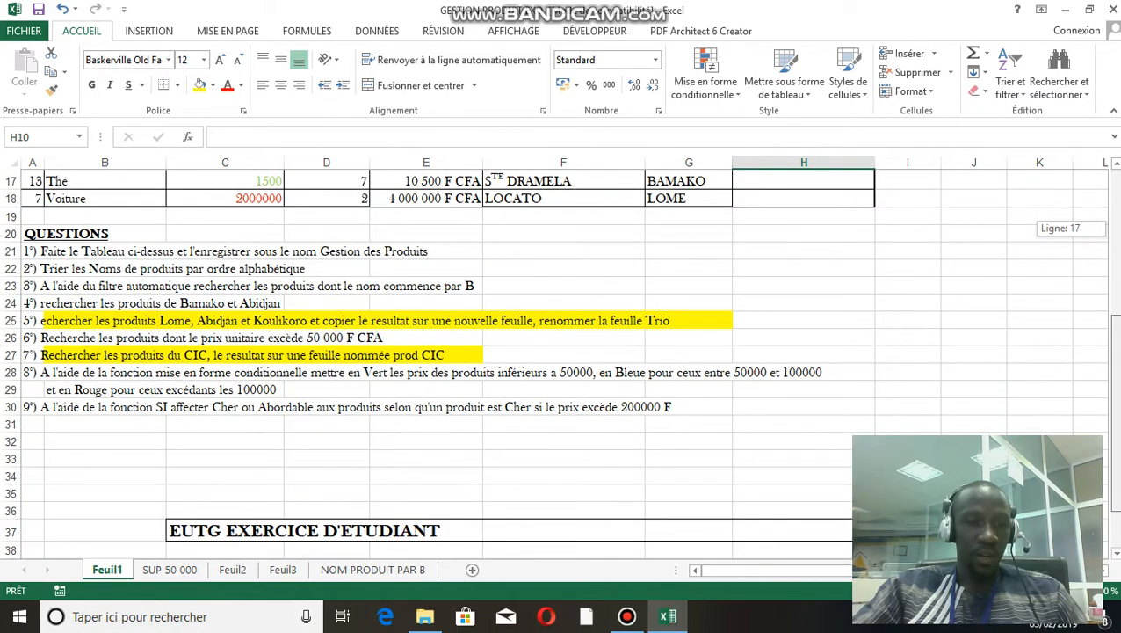
pyautogui.moveTo(1114, 318); pyautogui.dragTo(1115, 319)
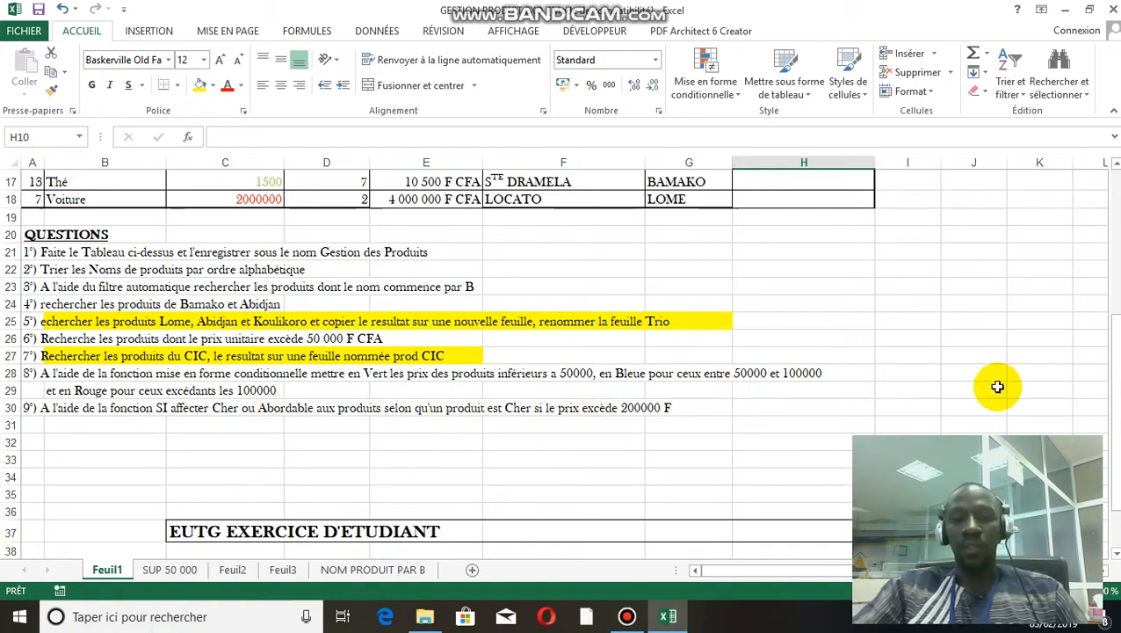
pyautogui.moveTo(1115, 352); pyautogui.dragTo(1115, 342)
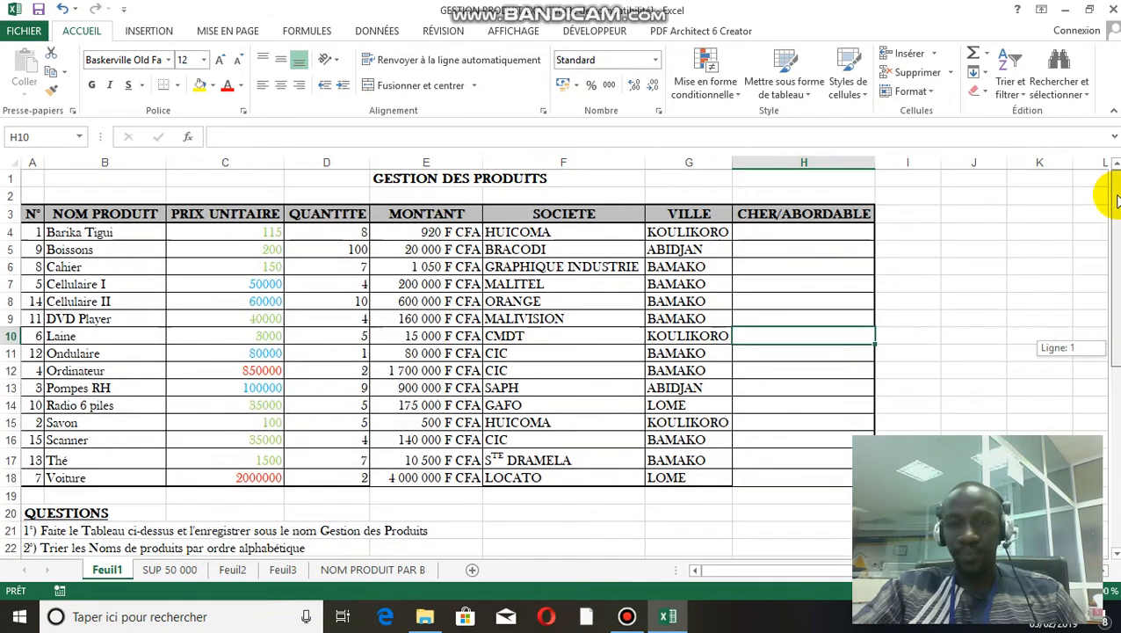
pyautogui.click(775, 229)
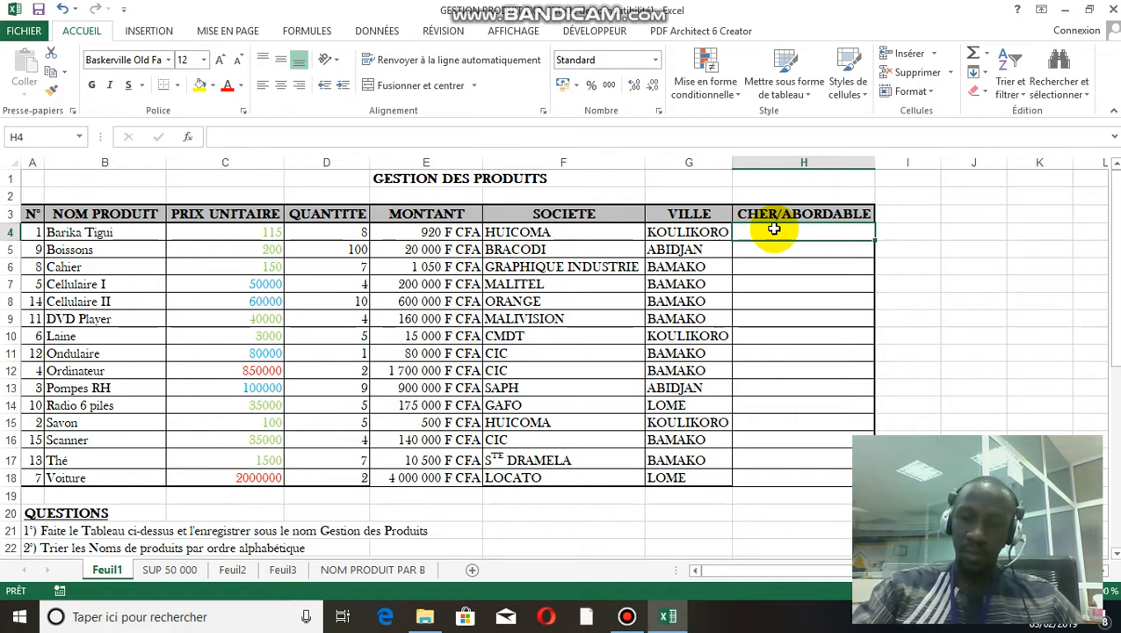
pyautogui.write('+')
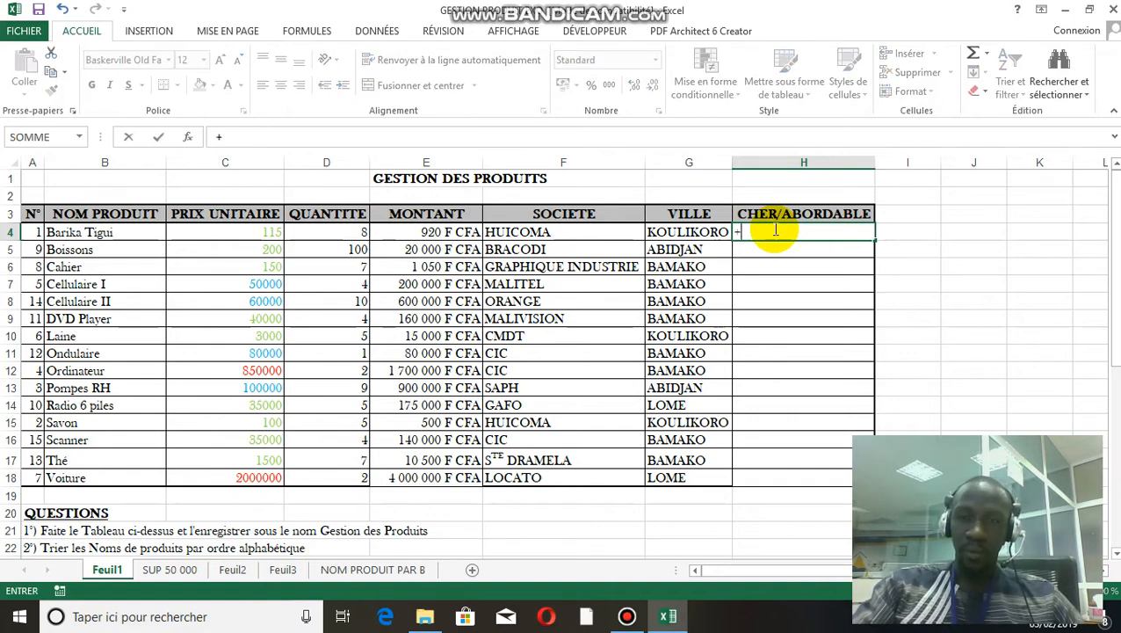
pyautogui.press('BackSpace')
pyautogui.write('=')
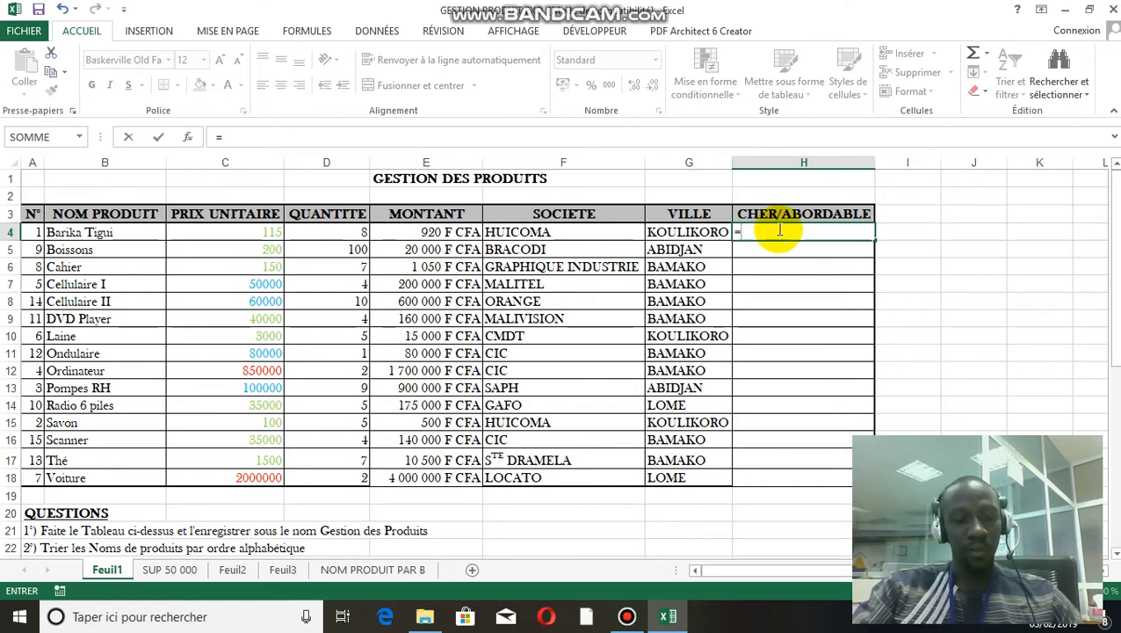
pyautogui.write('si')
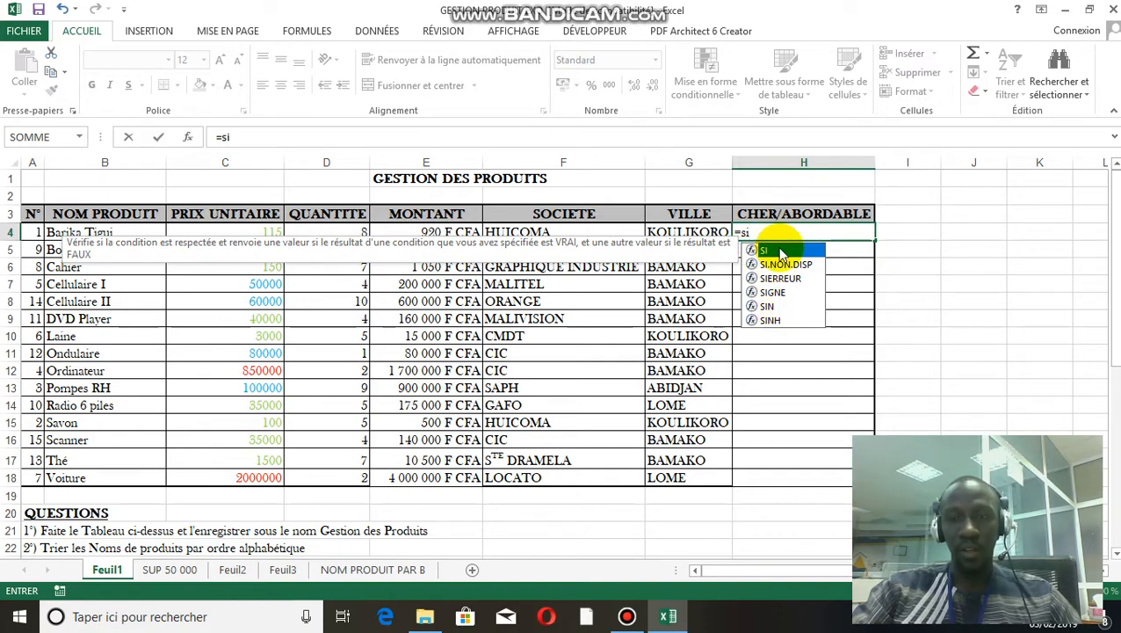
pyautogui.doubleClick(781, 253)
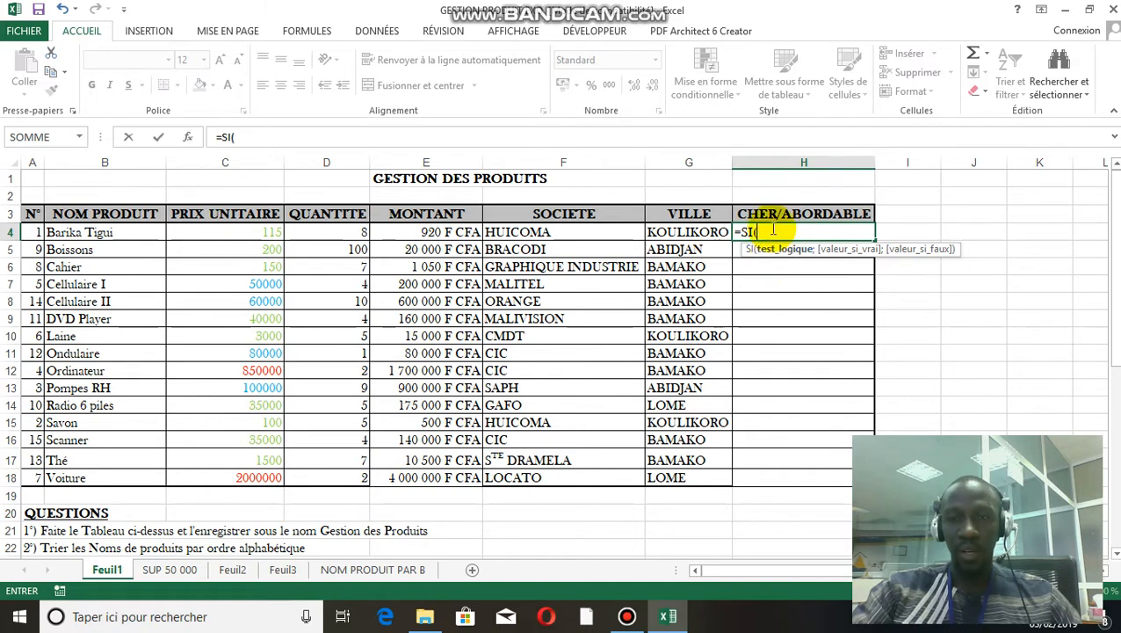
pyautogui.click(269, 232)
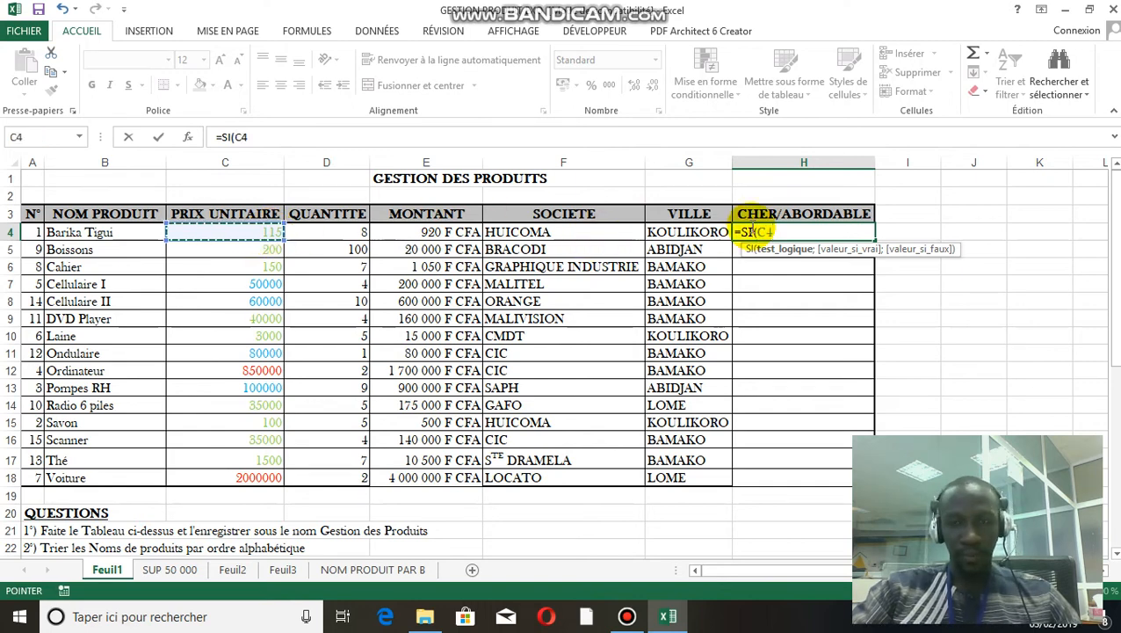
# Search Windows for the on-screen keyboard (Clavier visuel) and open it
pyautogui.click(208, 617)
pyautogui.write('c')
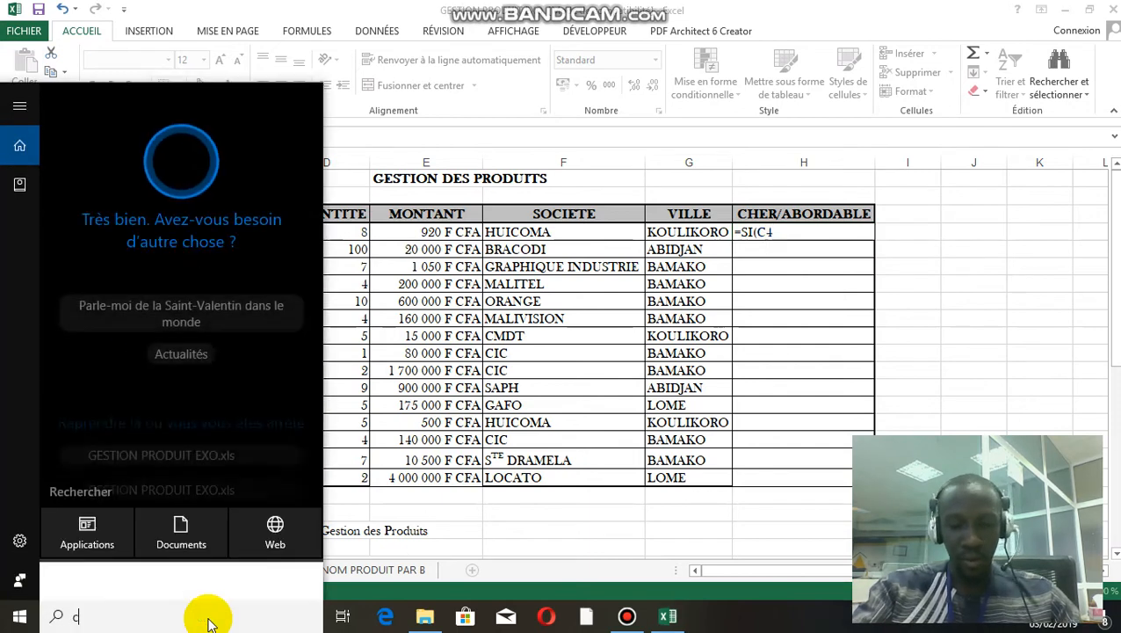
pyautogui.write('lavi')
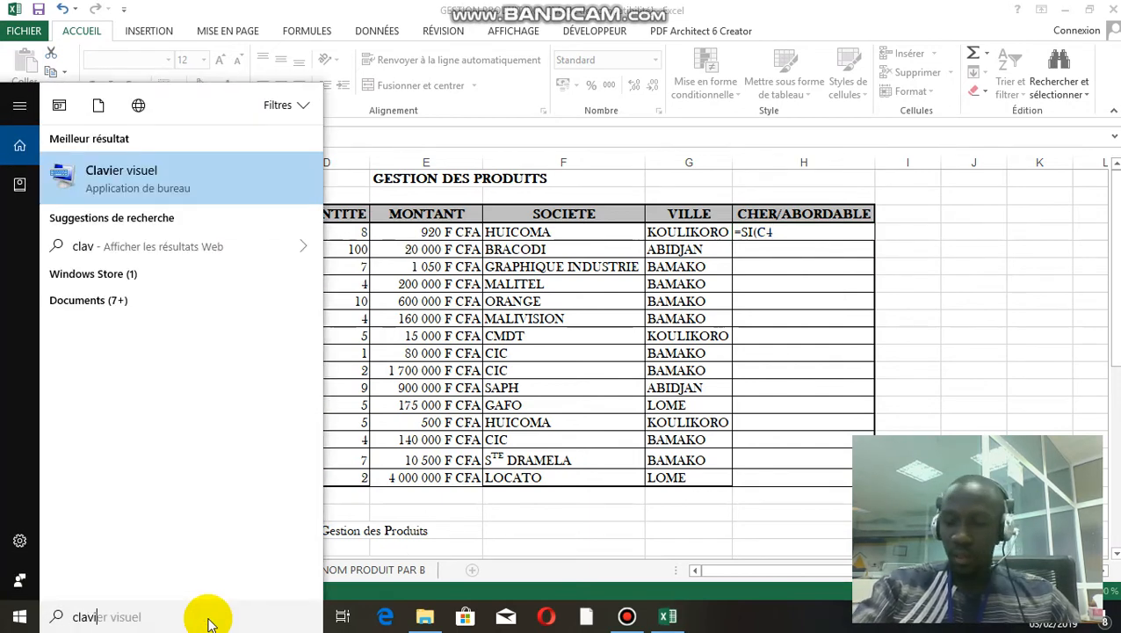
pyautogui.click(129, 168)
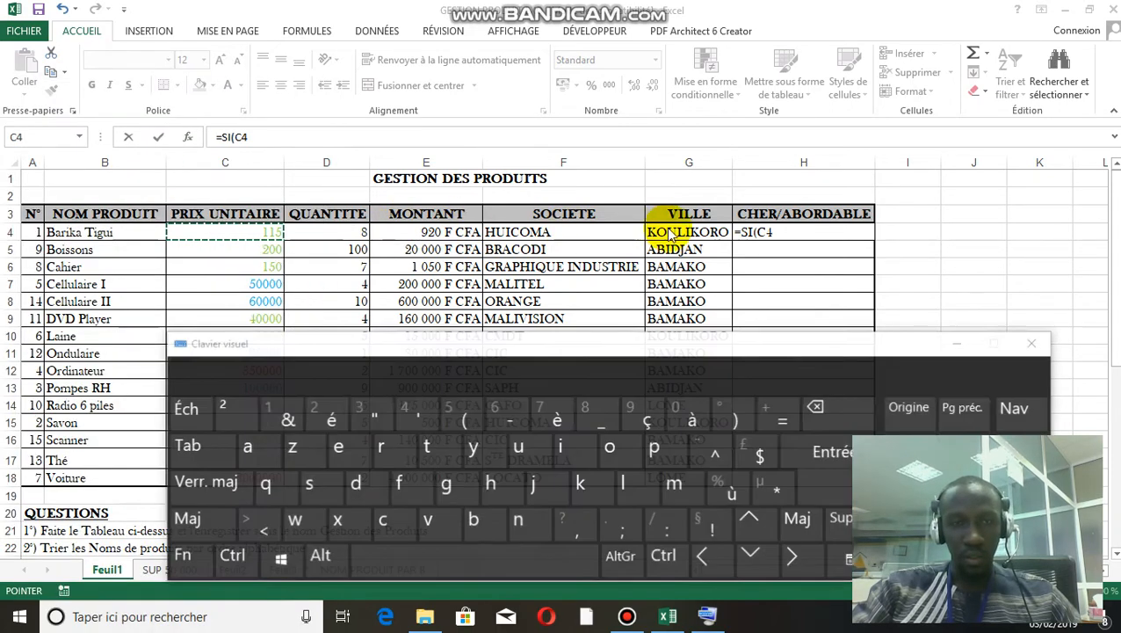
# Add the greater-than operator after C4 in the H4 formula using the on-screen keyboard, and minimise the keyboard
pyautogui.click(781, 233)
pyautogui.click(201, 526)
pyautogui.click(255, 525)
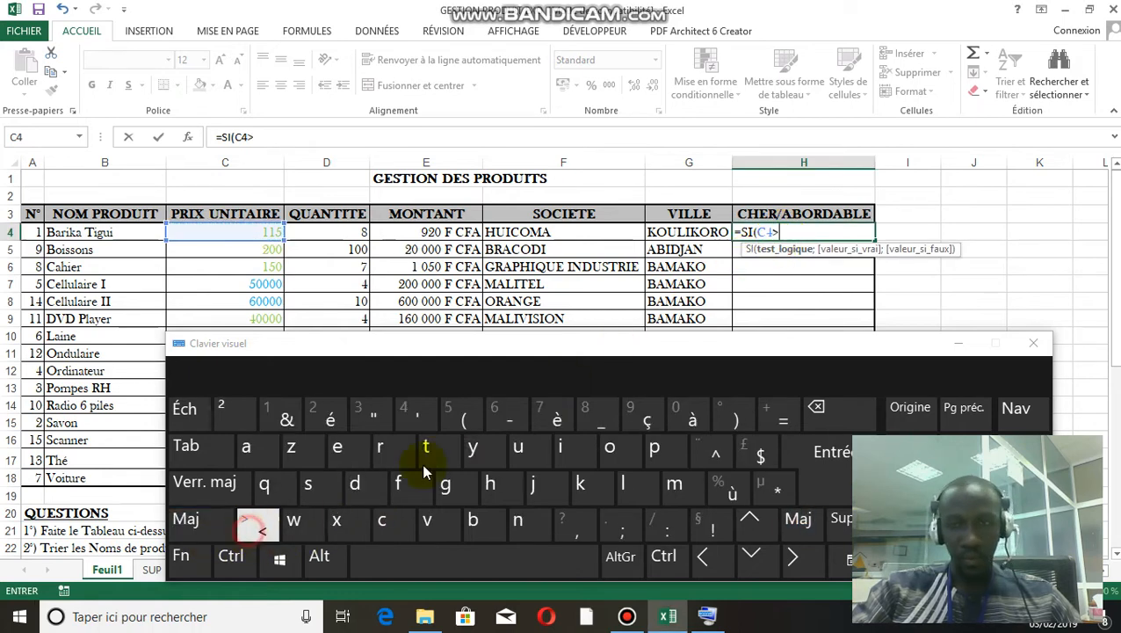
pyautogui.click(962, 343)
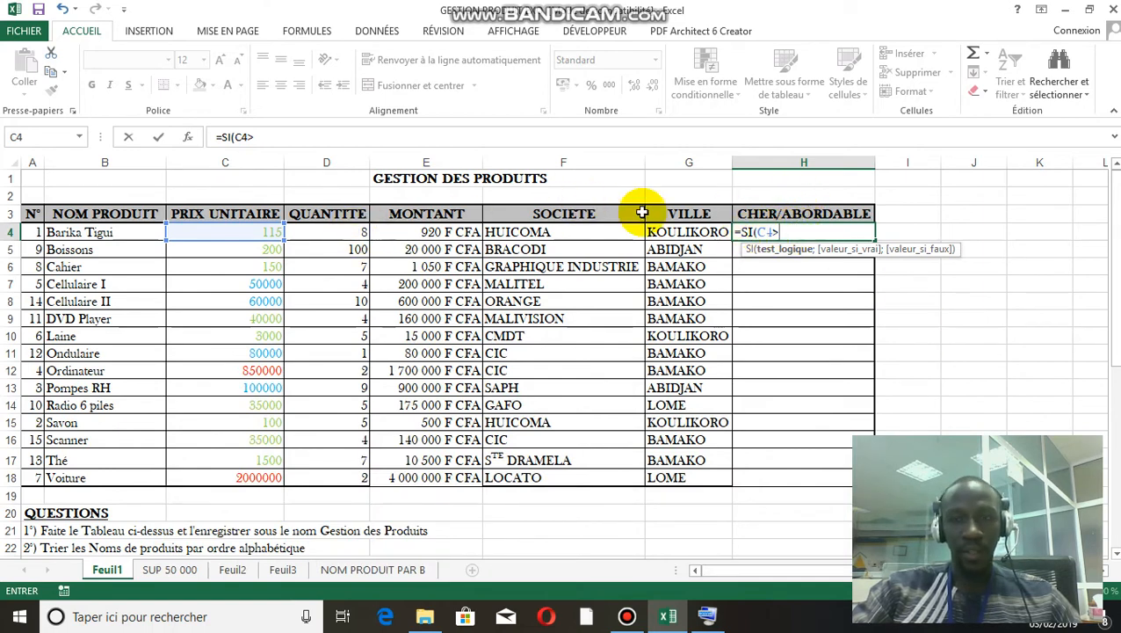
# Enter 200000 as the comparison value in the logical test of the H4 formula
pyautogui.click(782, 233)
pyautogui.write('éà')
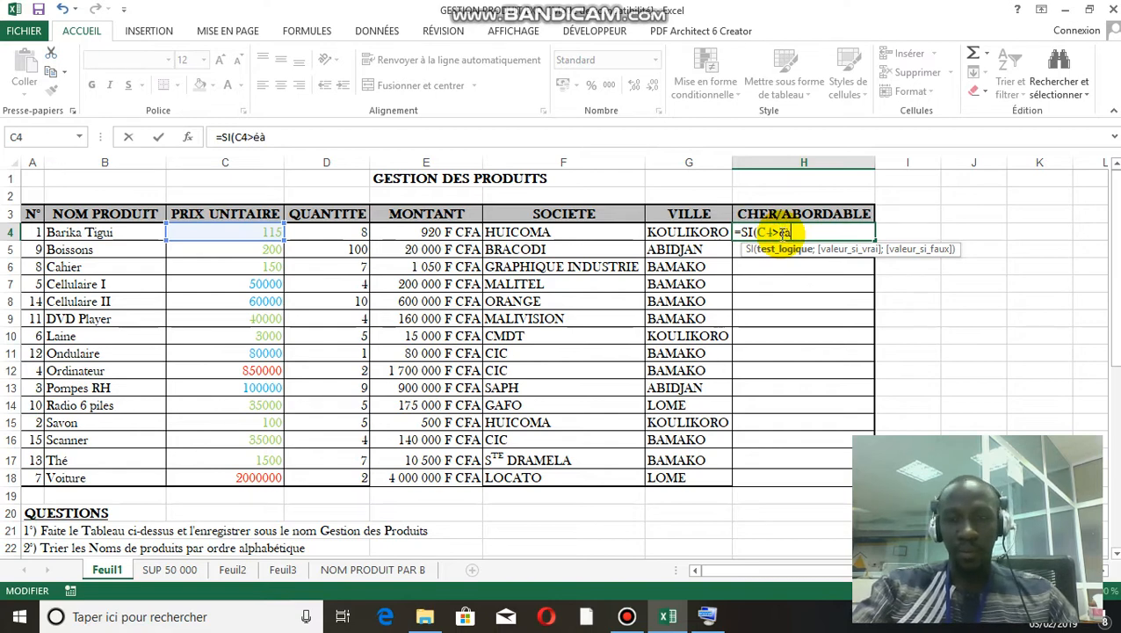
pyautogui.press('BackSpace')
pyautogui.press('BackSpace')
pyautogui.write('200000')
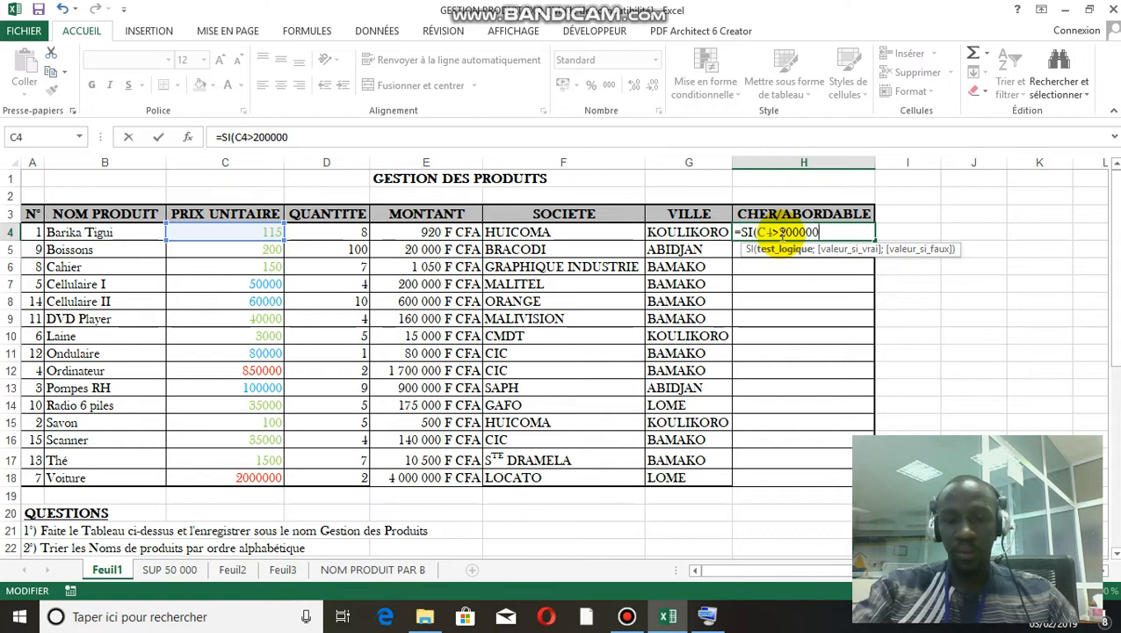
# Complete the H4 formula with "cher" as the true value and "abordable" as the false value, and validate it
pyautogui.write(';"cher",')
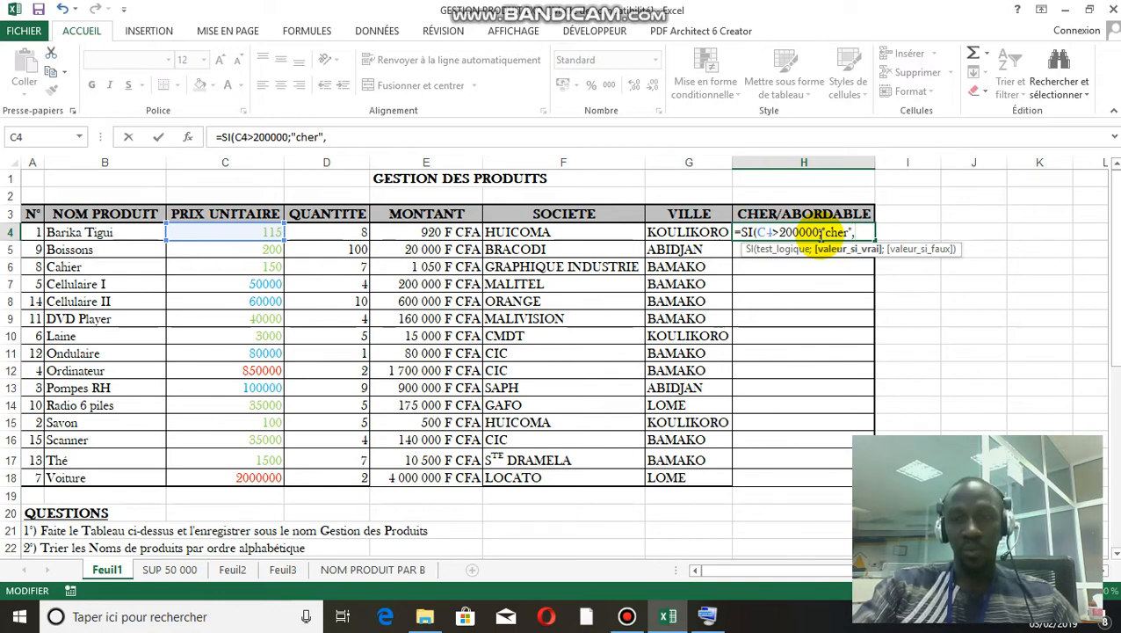
pyautogui.write(';"abordable')
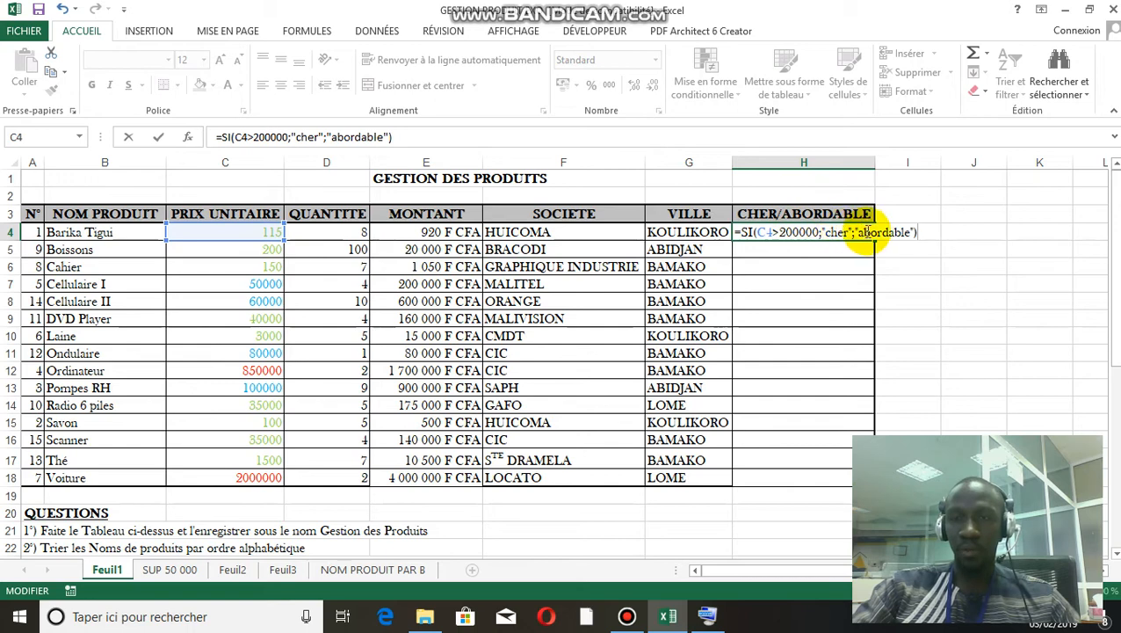
pyautogui.click(850, 233)
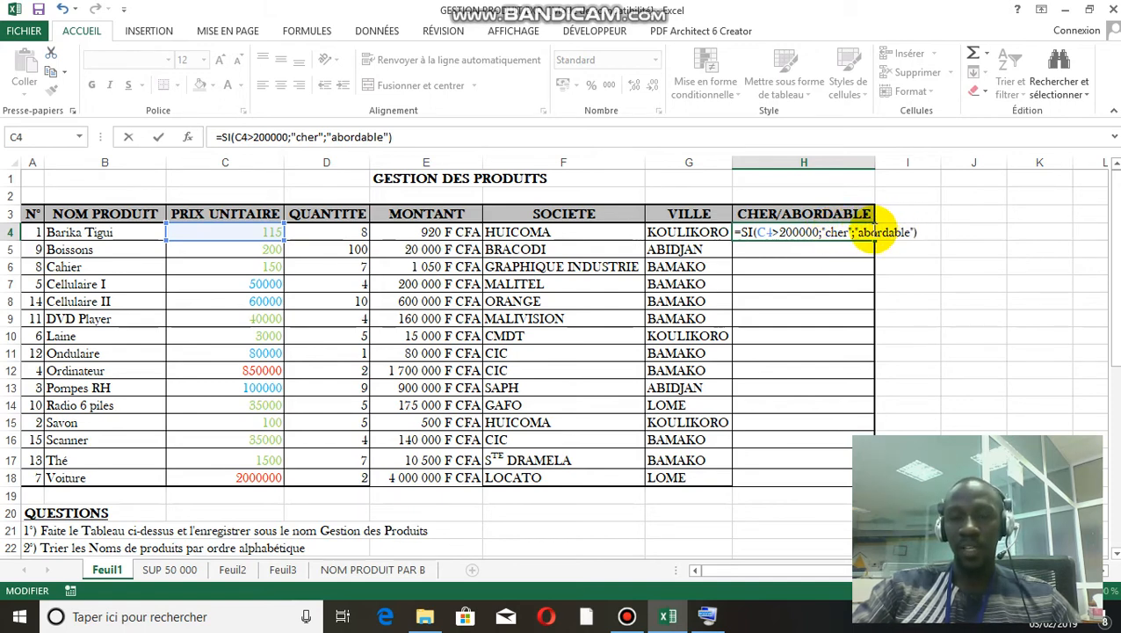
pyautogui.doubleClick(840, 232)
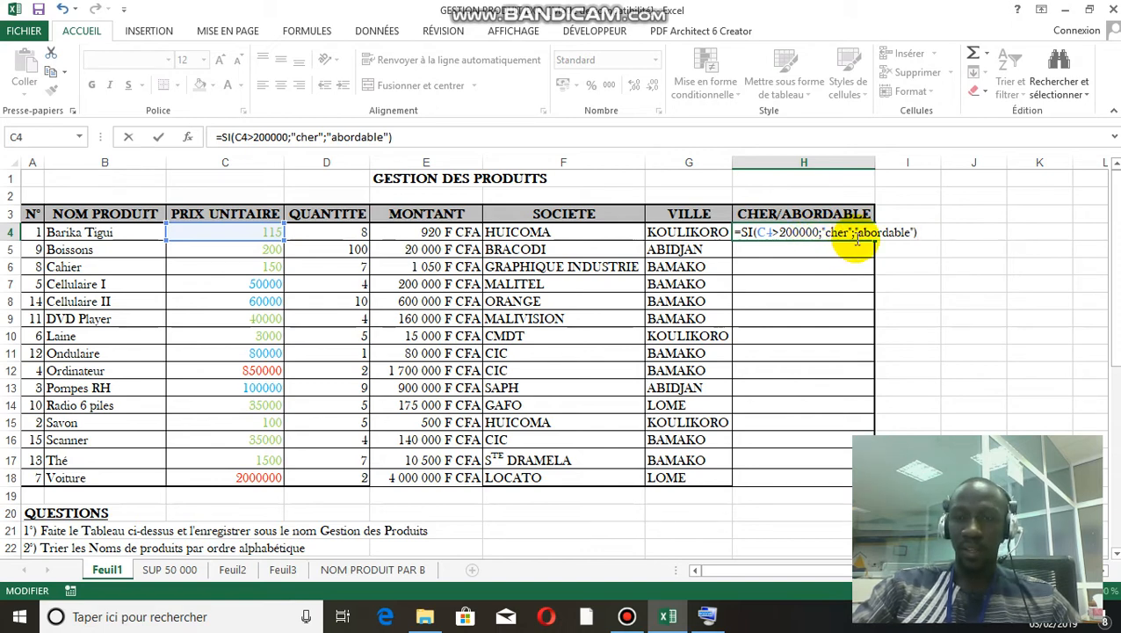
pyautogui.press('Return')
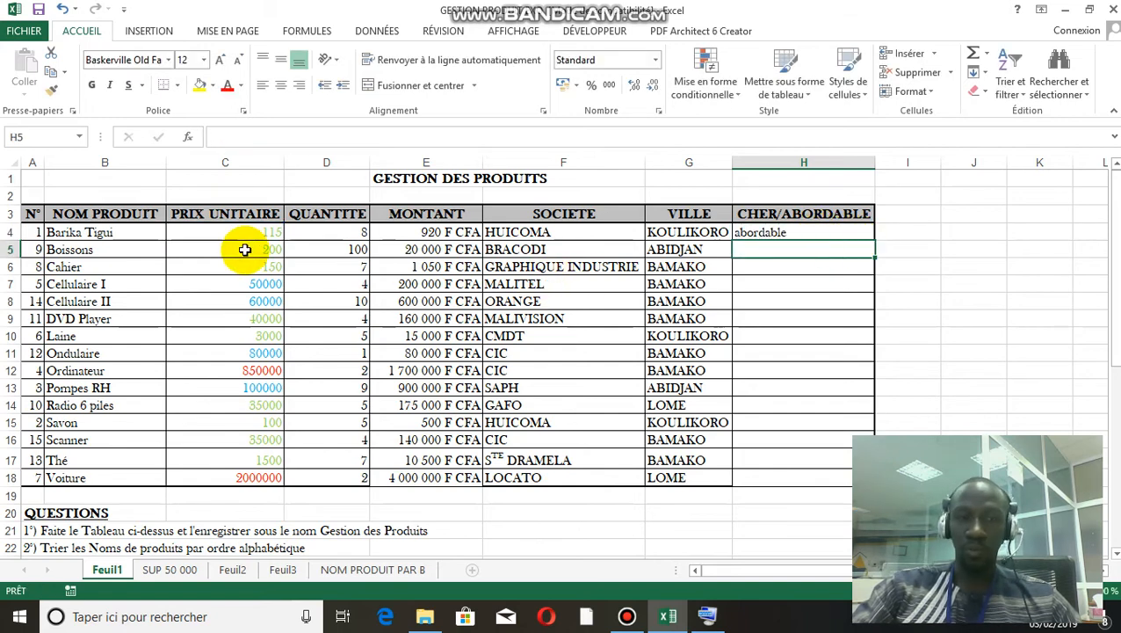
# Copy the SI formula from H4 down to H18 and check the results for Voiture and Ordinateur
pyautogui.click(807, 235)
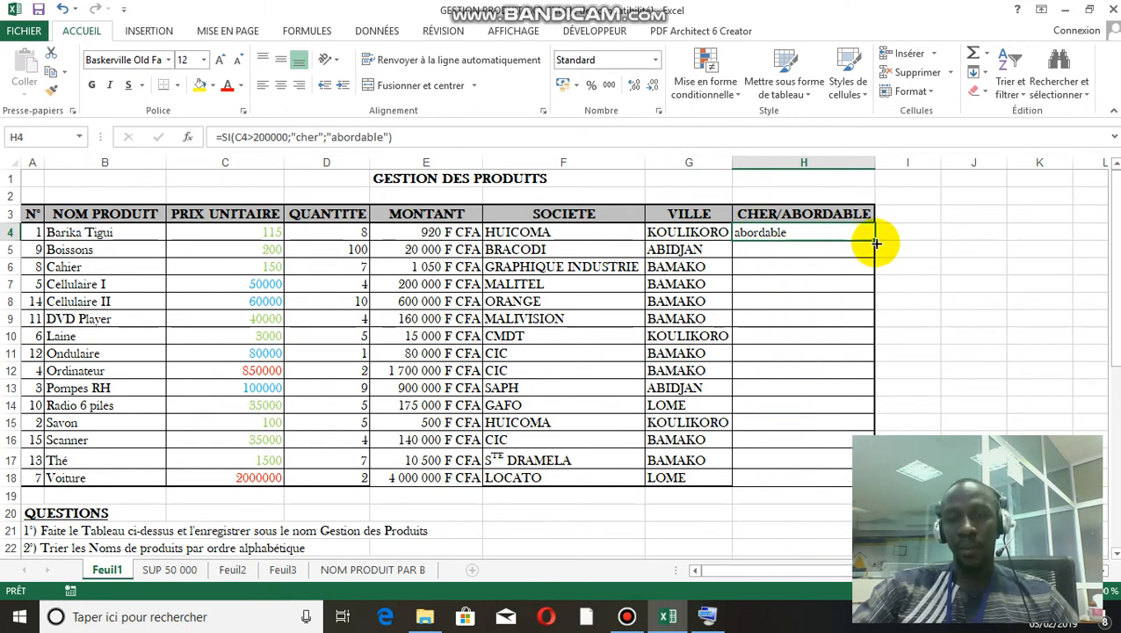
pyautogui.moveTo(875, 241); pyautogui.dragTo(851, 486)
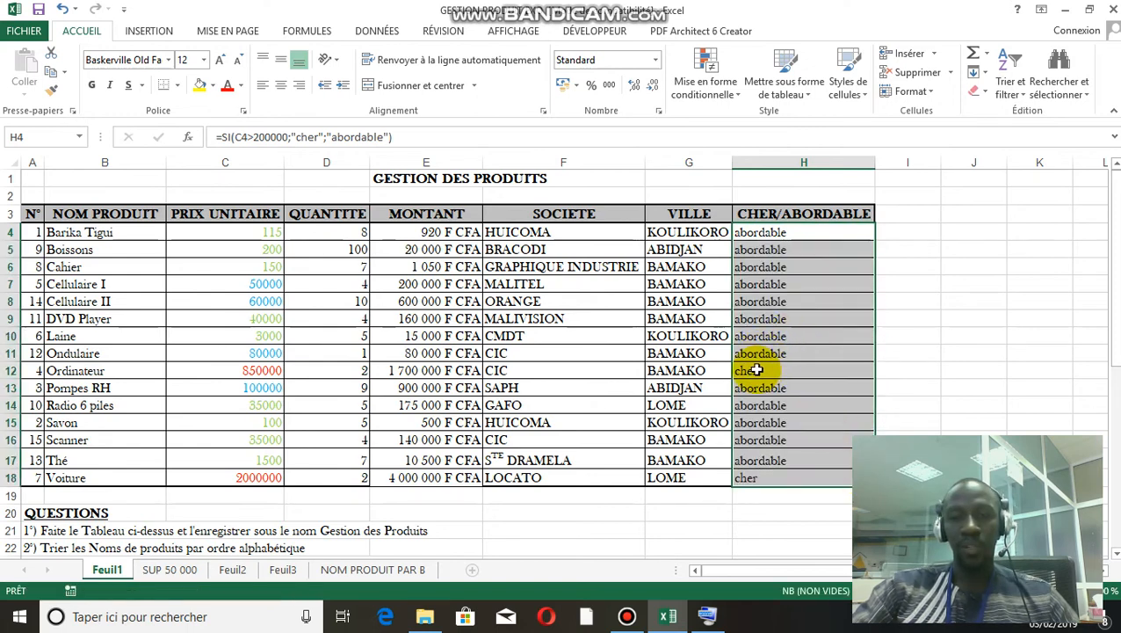
pyautogui.click(743, 481)
pyautogui.click(761, 369)
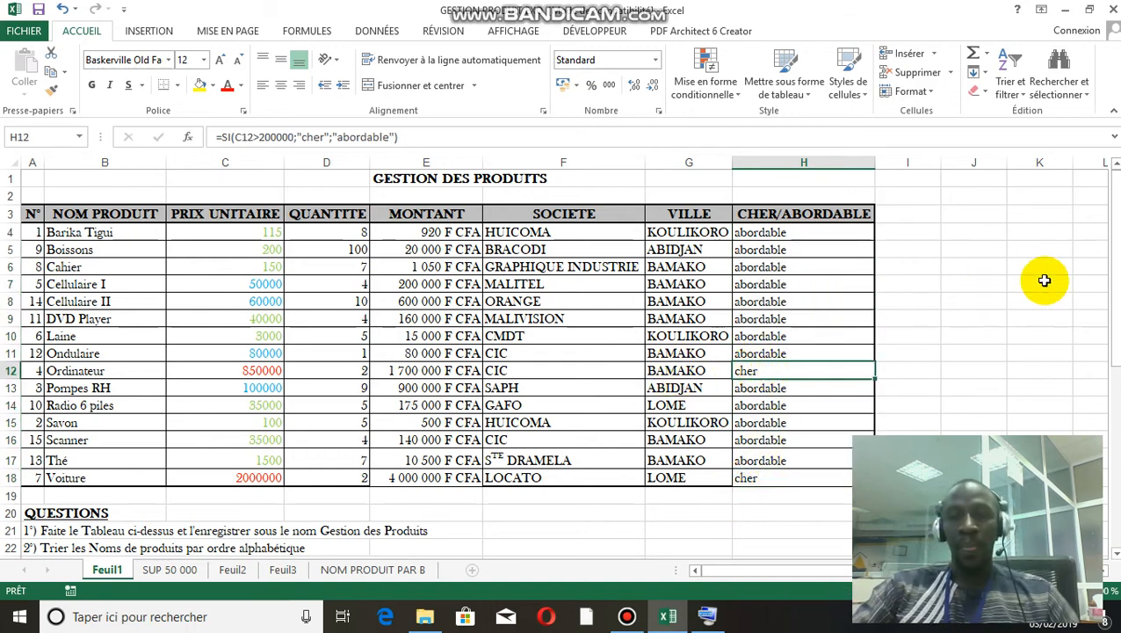
pyautogui.moveTo(1113, 268)
pyautogui.mouseDown()
pyautogui.moveTo(1113, 438)
pyautogui.moveTo(1114, 262)
pyautogui.mouseUp()
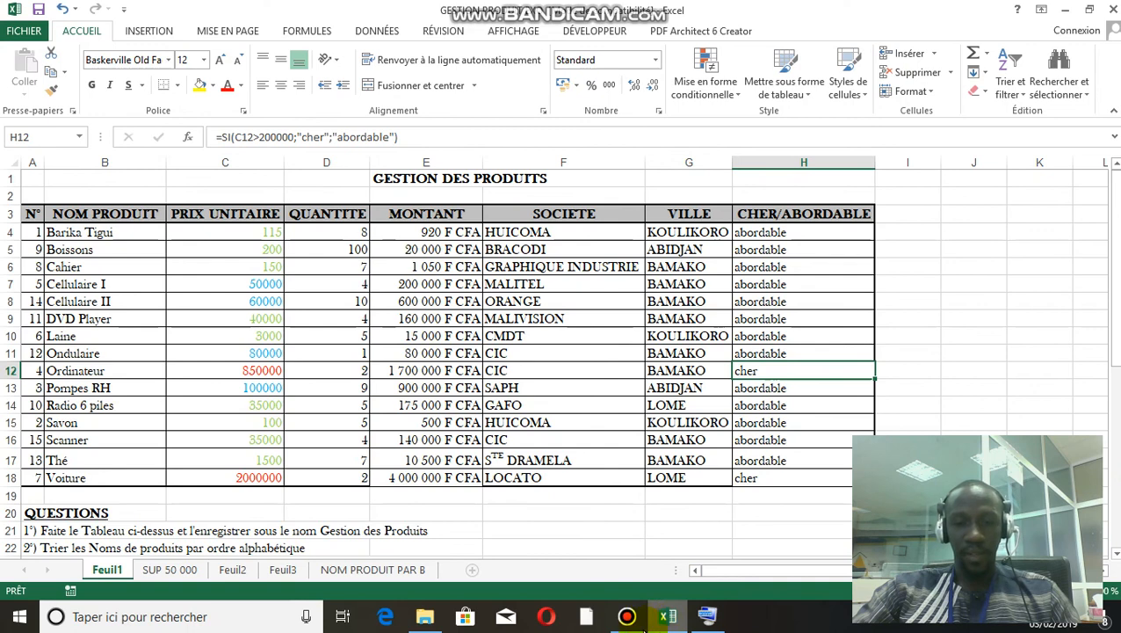
pyautogui.click(635, 619)
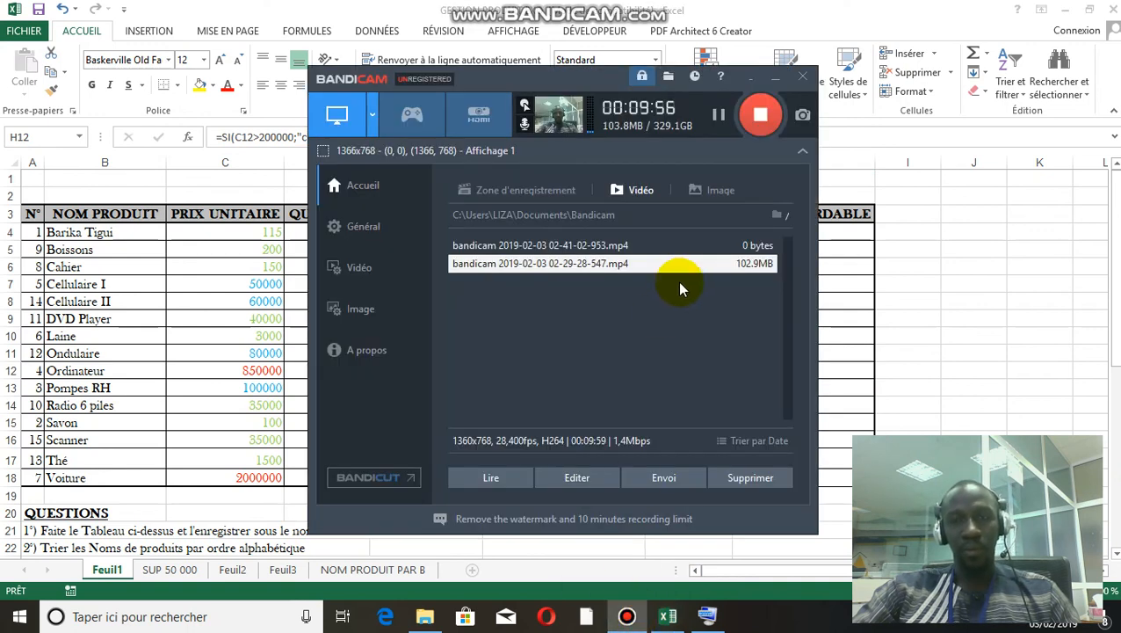